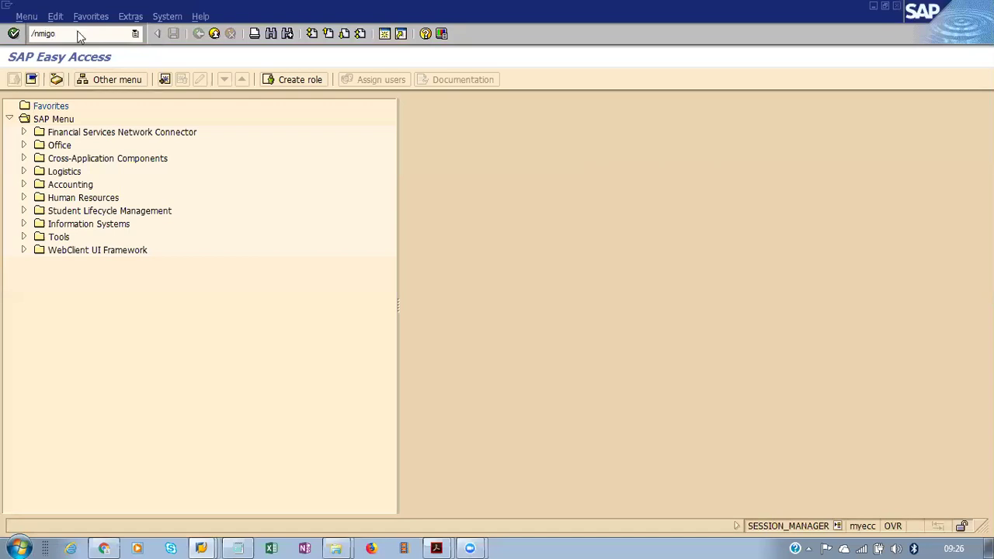
Start a MIGO goods receipt of type Other, entering 50065932 as the material slip and as the item's material
key(Return)
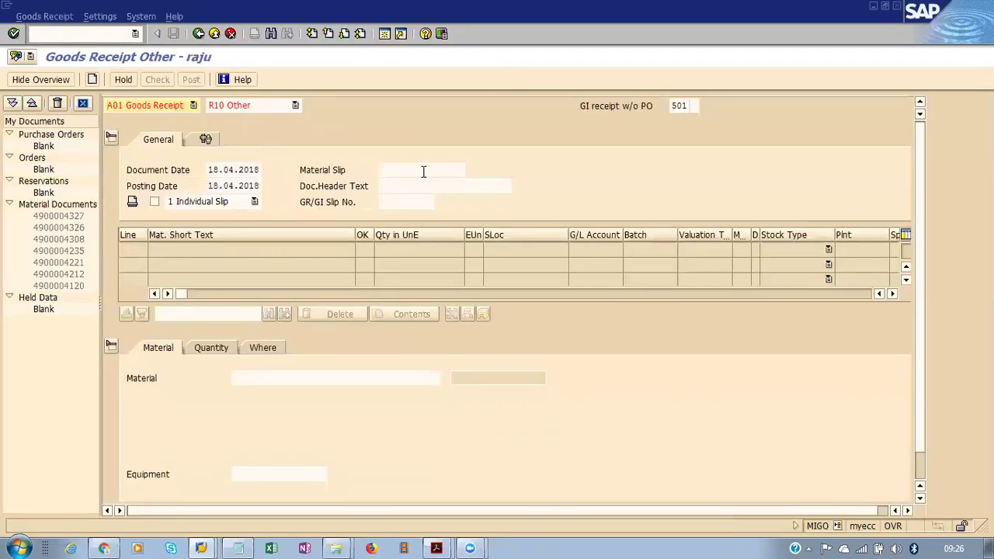
click(423, 171)
click(417, 185)
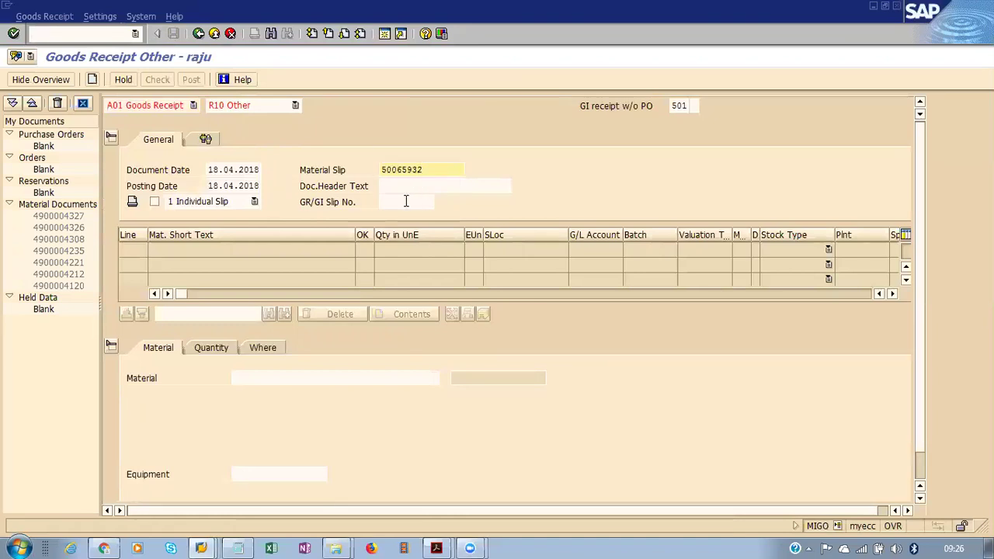
click(340, 376)
click(275, 392)
key(Return)
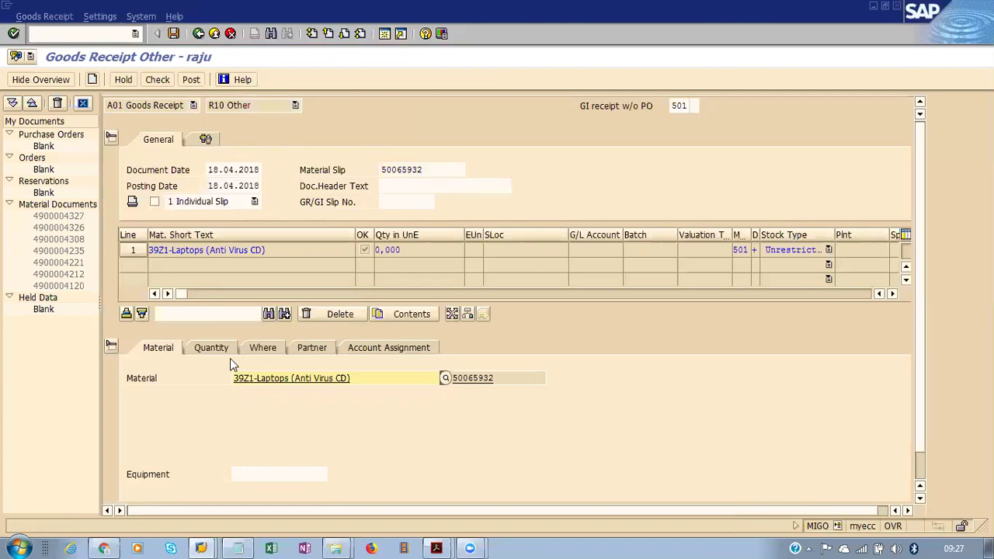
Set the laptop item's quantity in unit of entry to 100
click(223, 348)
text(100)
key(Return)
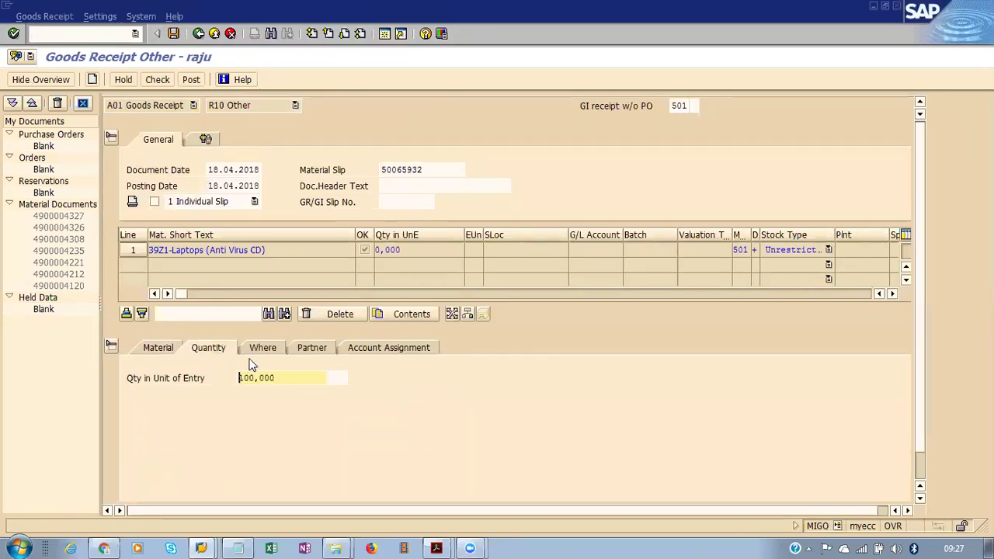
Assign plant 39Z1 and storage location ROD1 to the item, and check the goods receipt document
click(268, 347)
click(255, 412)
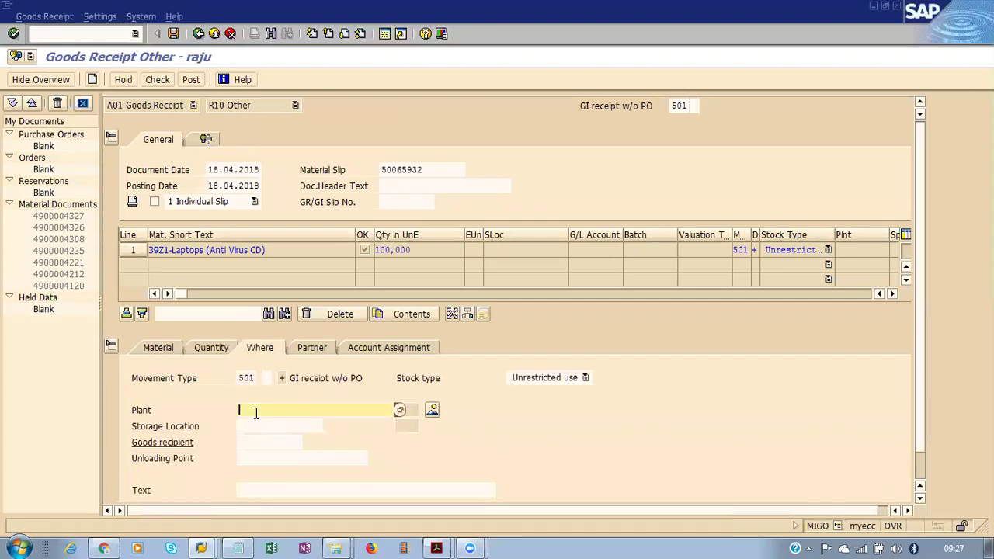
click(254, 421)
click(256, 426)
click(258, 436)
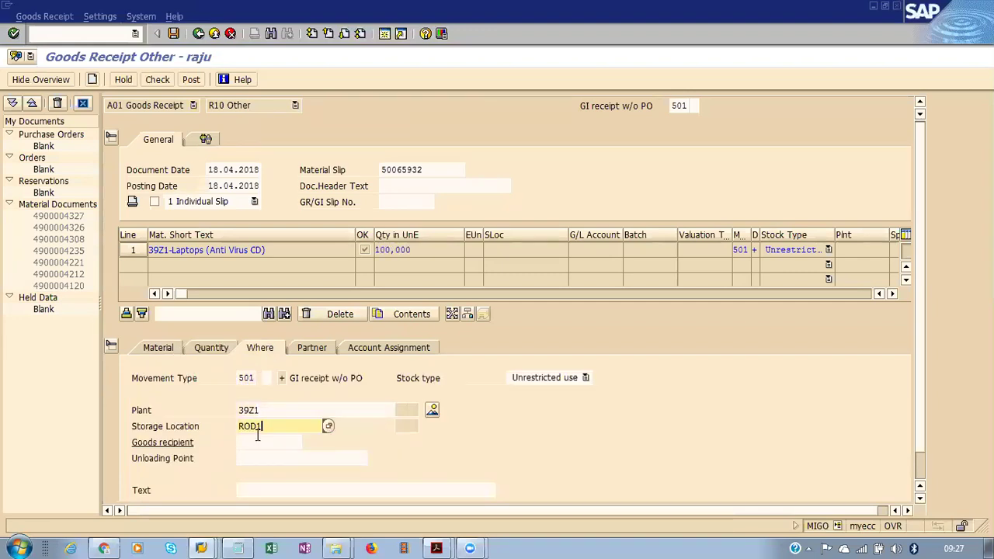
key(Return)
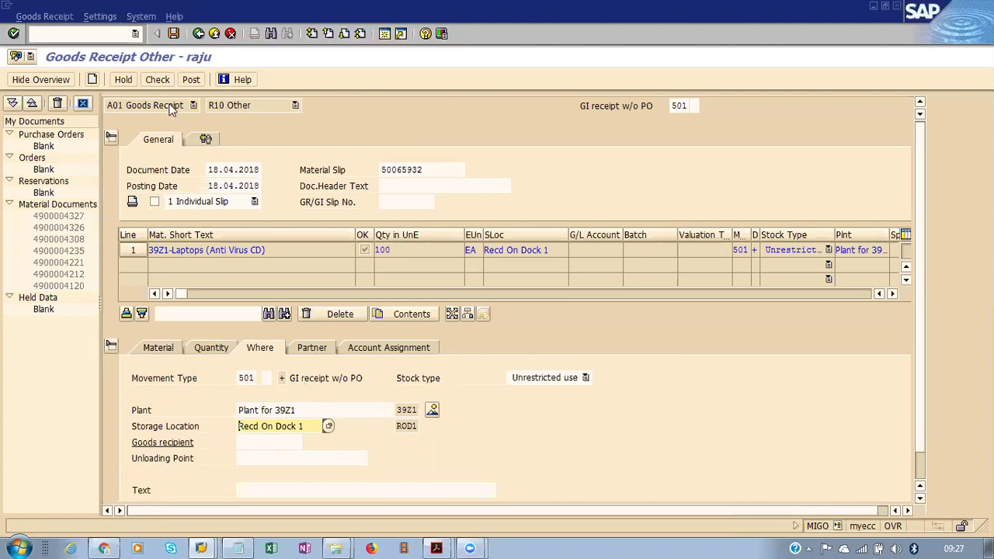
click(157, 81)
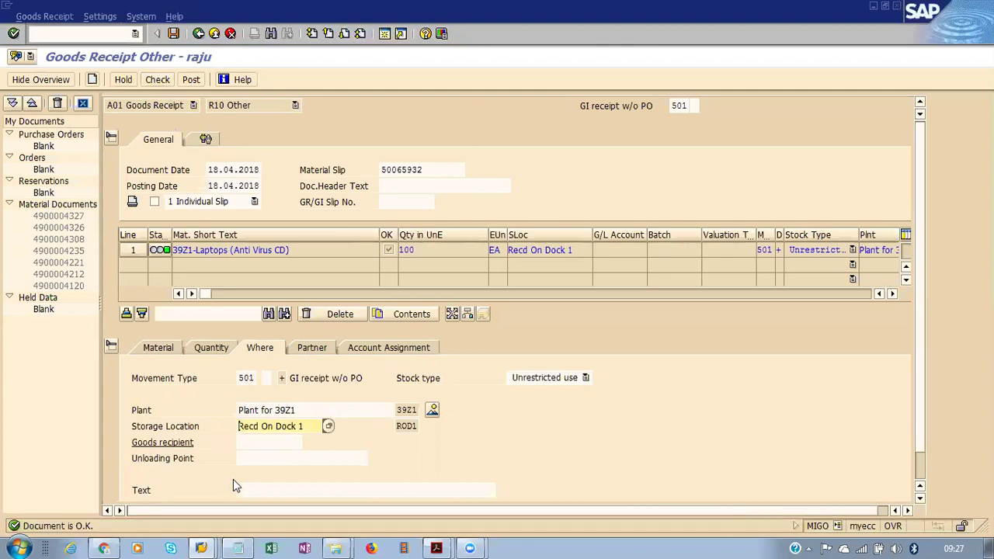
Start transaction SPRO in a new session and display the SAP Reference IMG
click(384, 33)
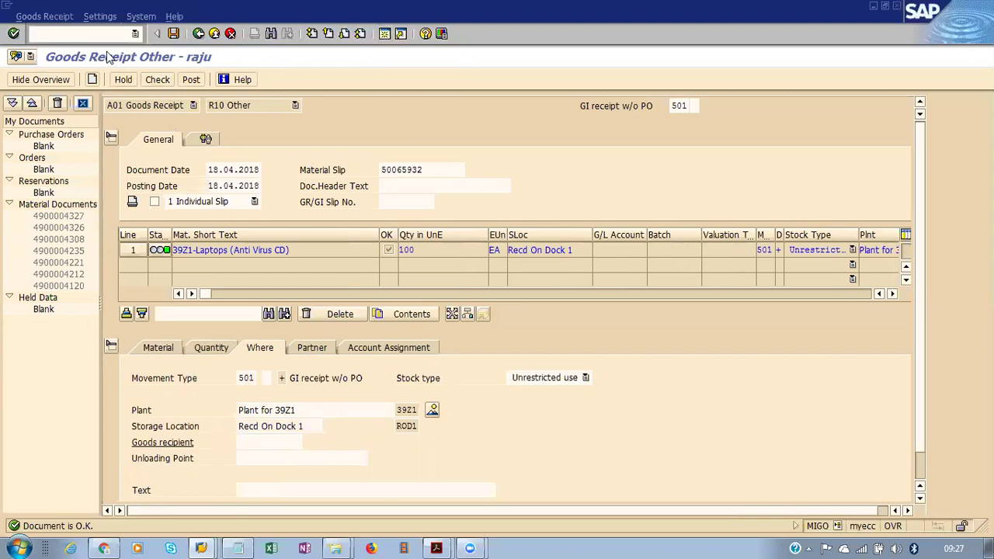
text(/)
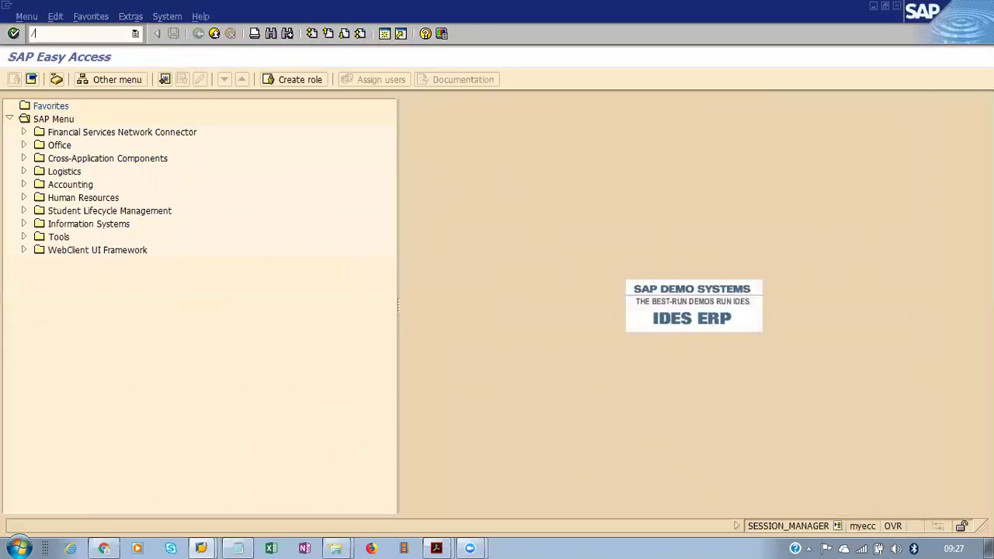
text(nspro)
key(Return)
click(80, 83)
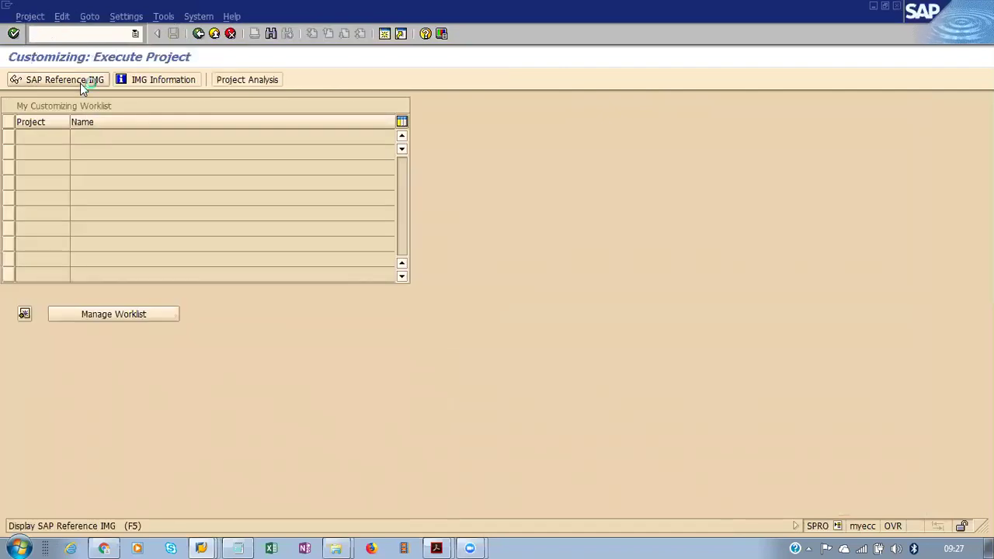
Open Define Interface to Inventory Management and Delivery-Relevant Data under Logistics Execution, Decentralized WMS Integration, Central Processing, Application
click(86, 372)
scroll(86, 377, down, 5)
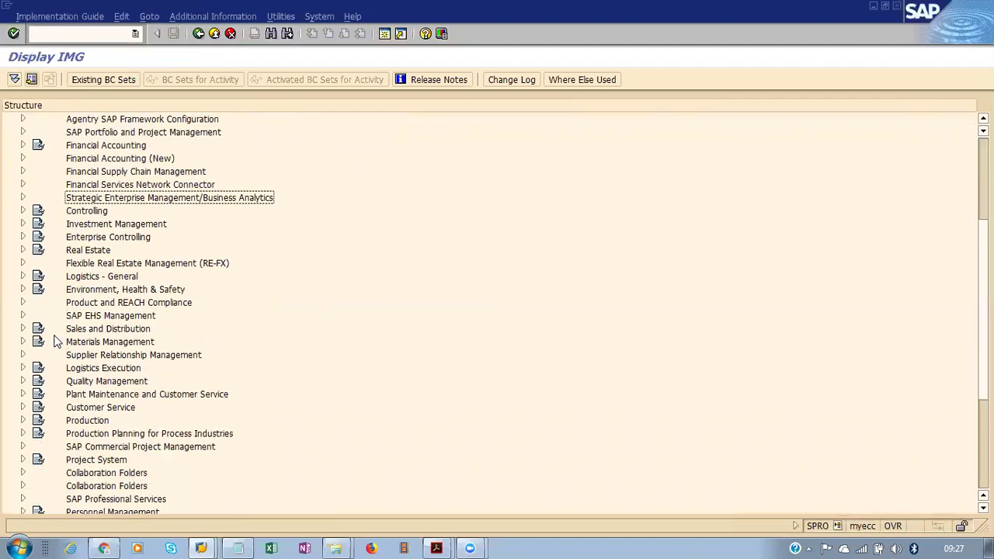
click(31, 369)
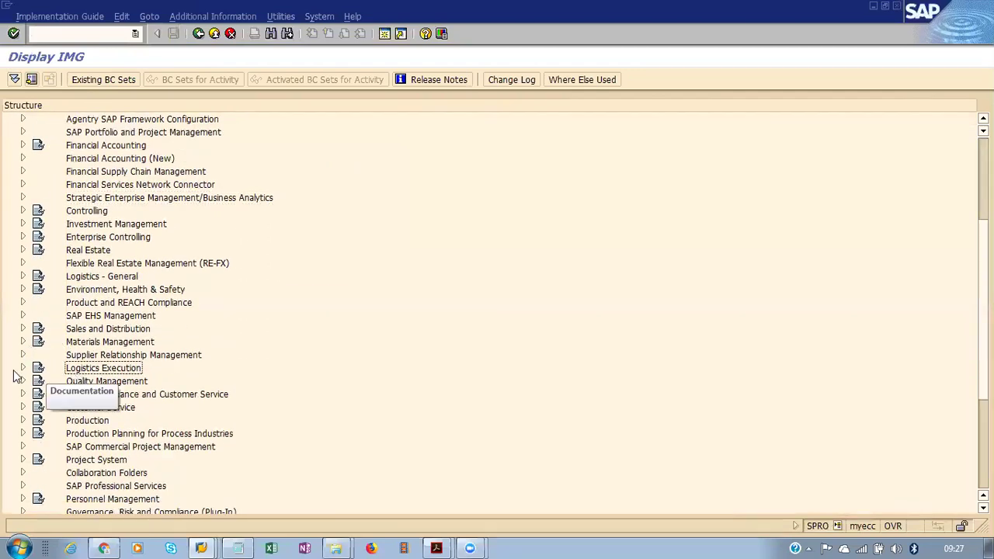
click(22, 368)
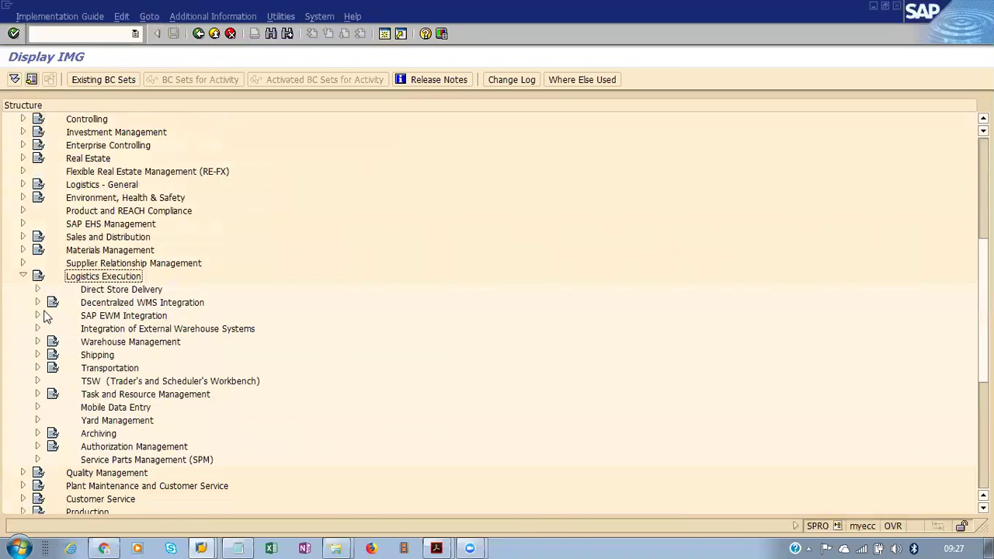
click(37, 303)
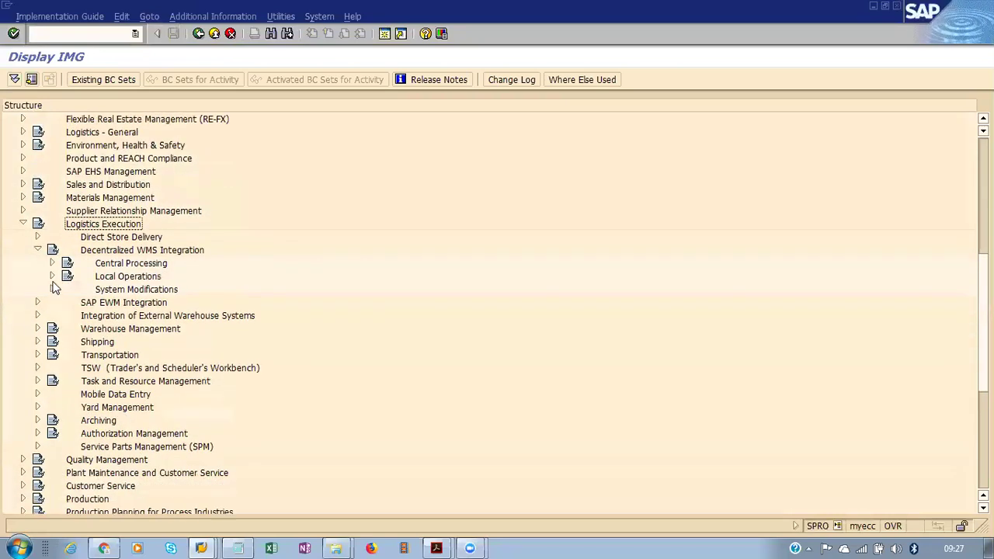
click(52, 263)
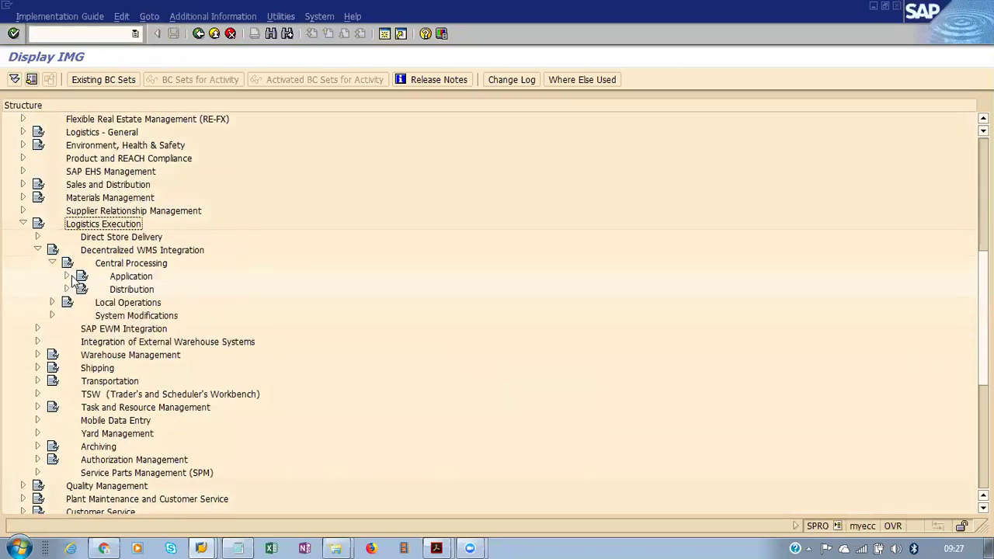
click(67, 277)
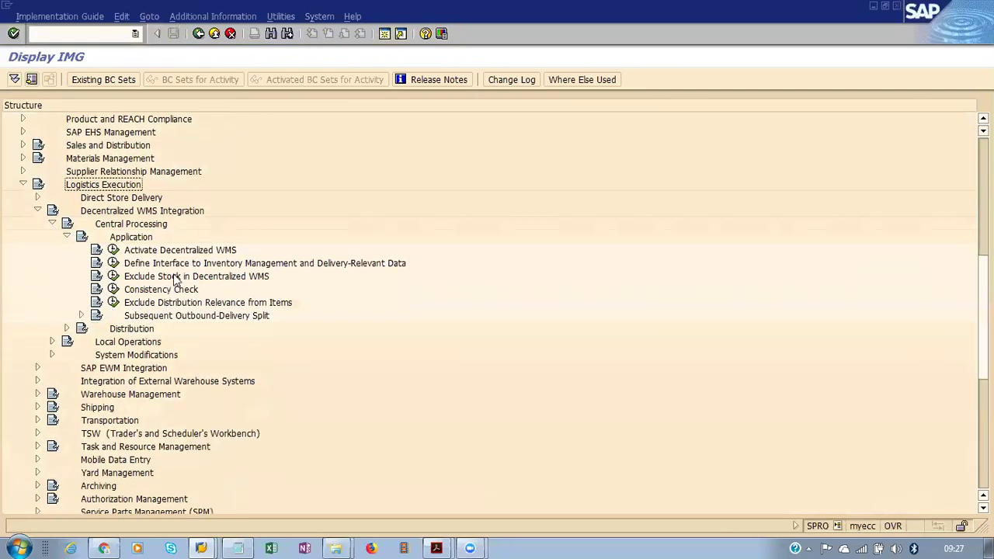
click(112, 263)
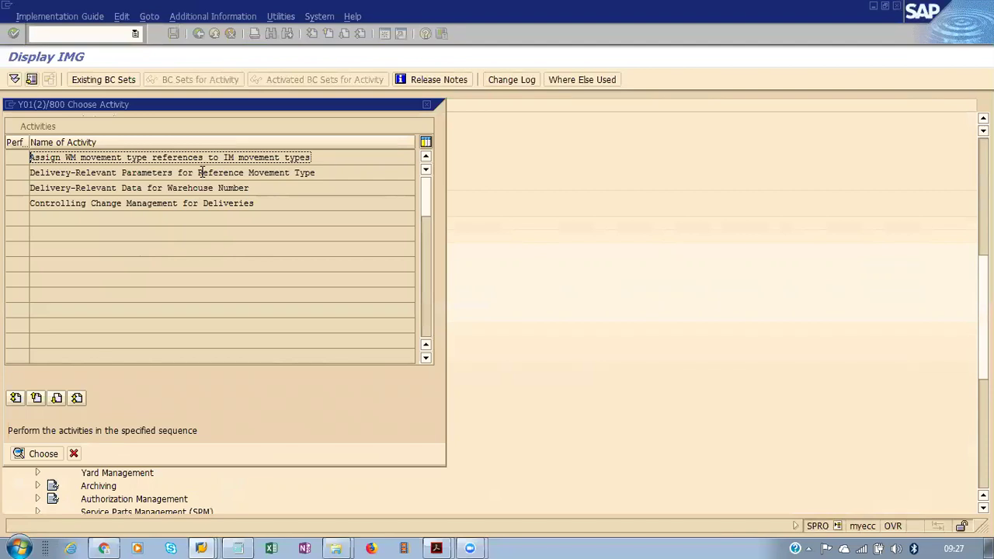
Review warehouse 391's ship-to party, delivery type and vendor in Delivery-Relevant Parameters for Reference Movement Type, and return to the activity list
double_click(201, 173)
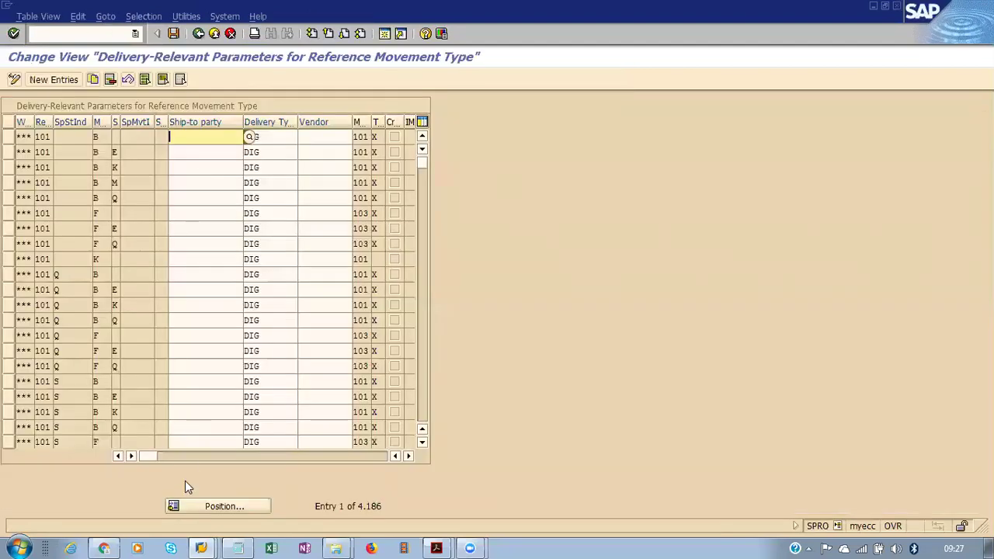
click(225, 507)
text(391)
key(Return)
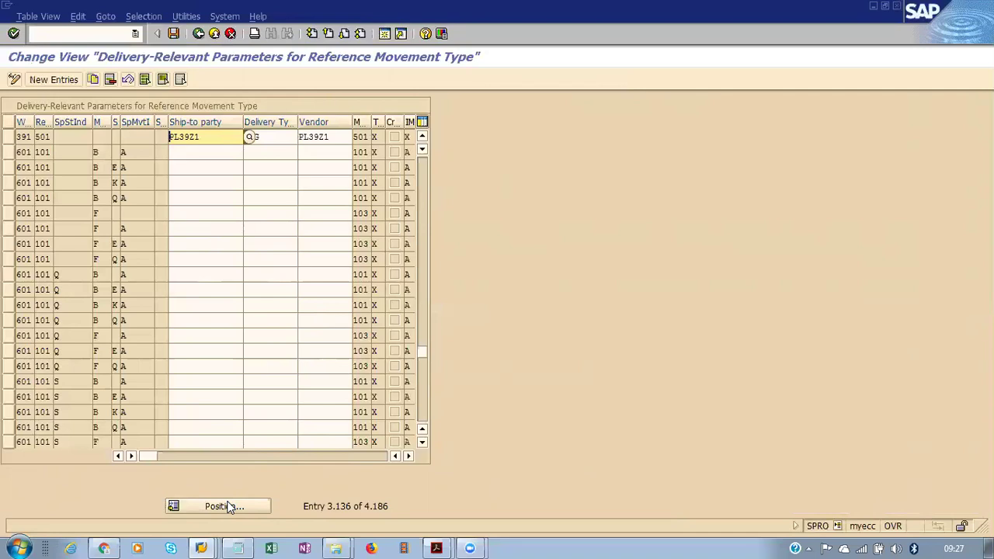
click(9, 137)
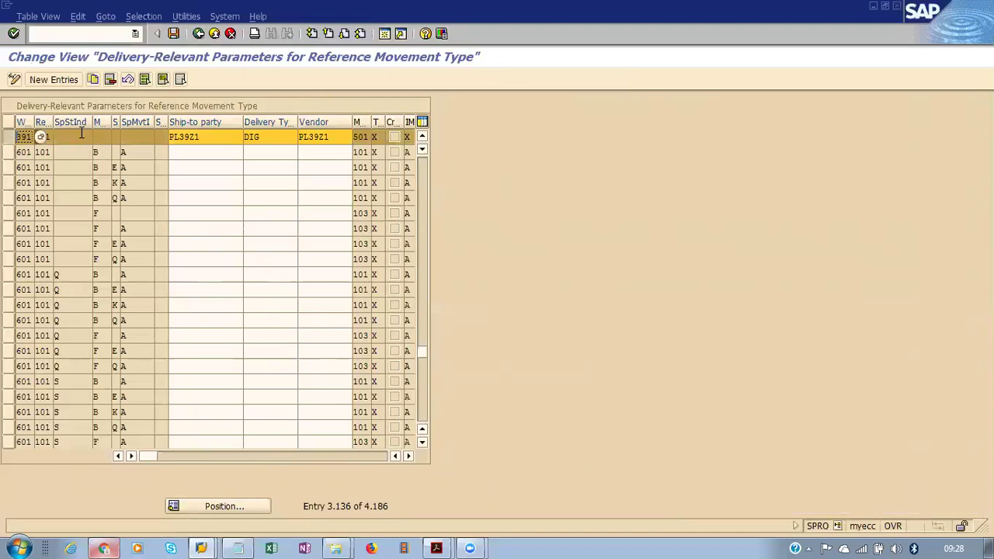
click(209, 140)
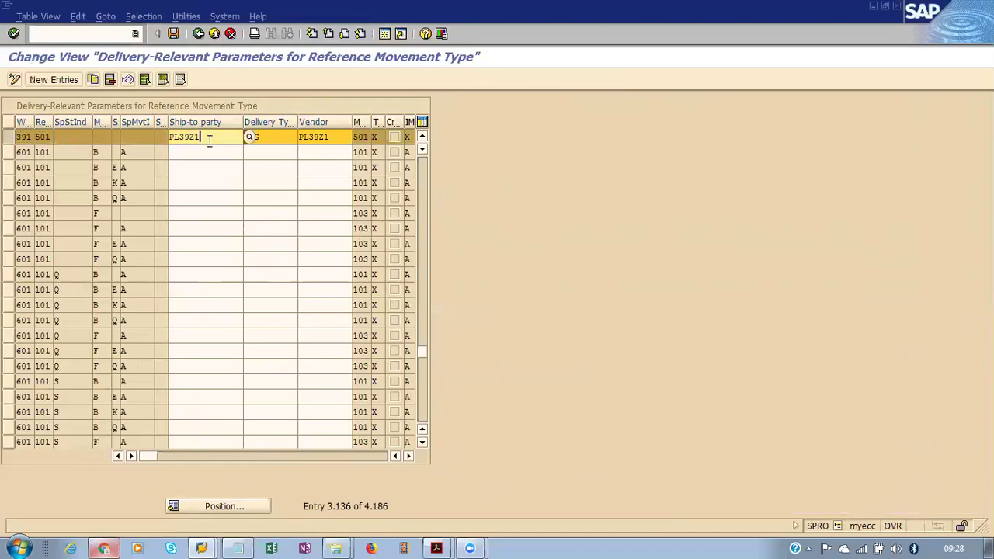
click(263, 139)
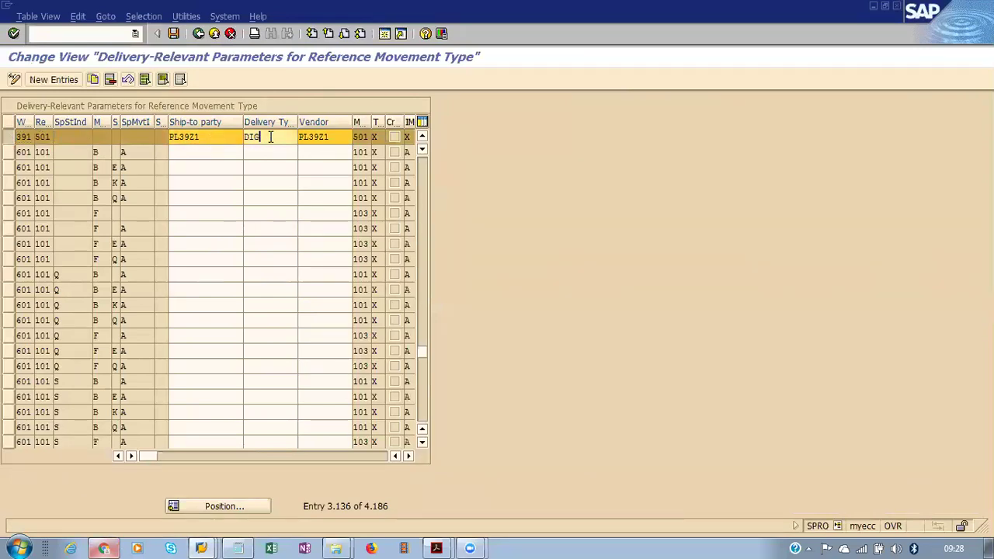
click(345, 136)
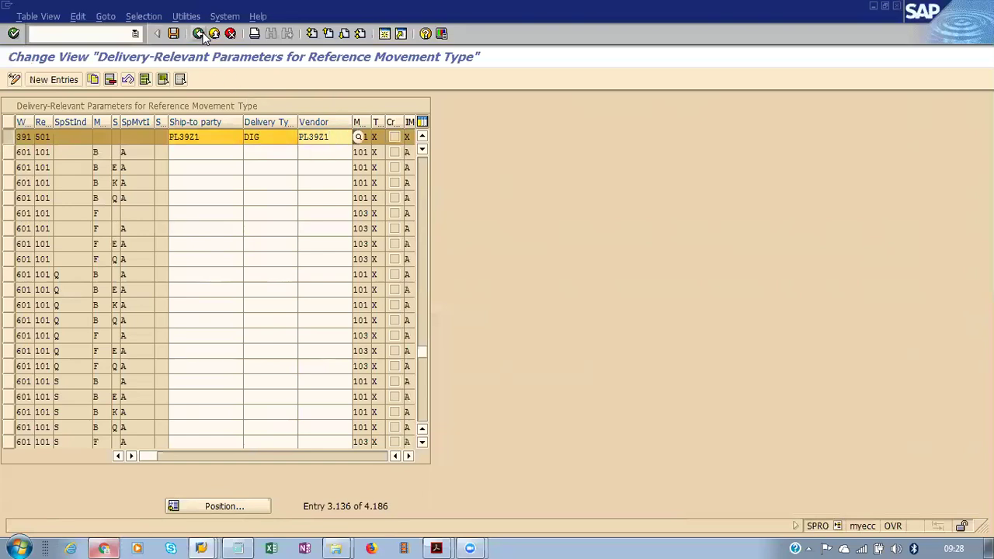
key(Return)
key(F3)
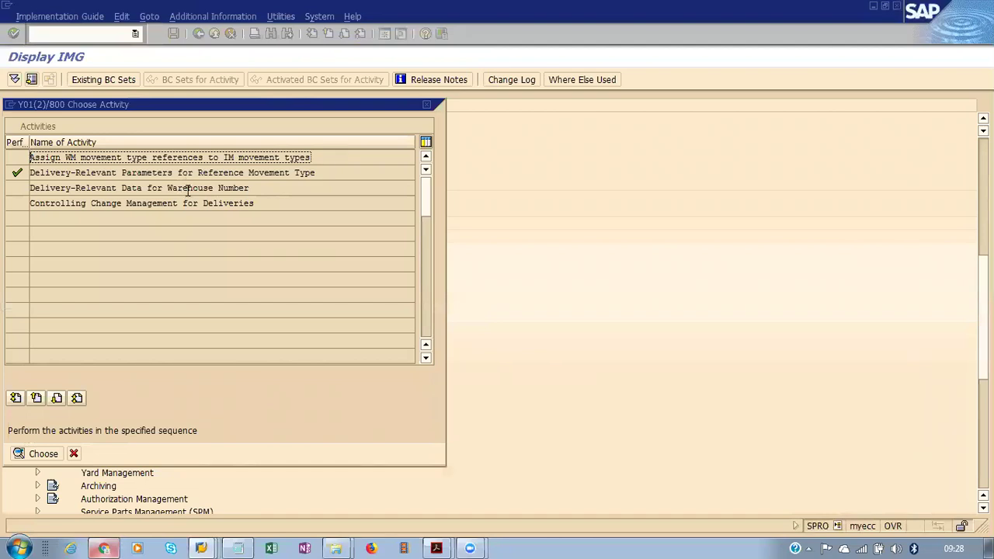
Open warehouse 391's details in the Delivery-Relevant Data for Warehouse Number activity
double_click(190, 188)
click(167, 504)
click(142, 190)
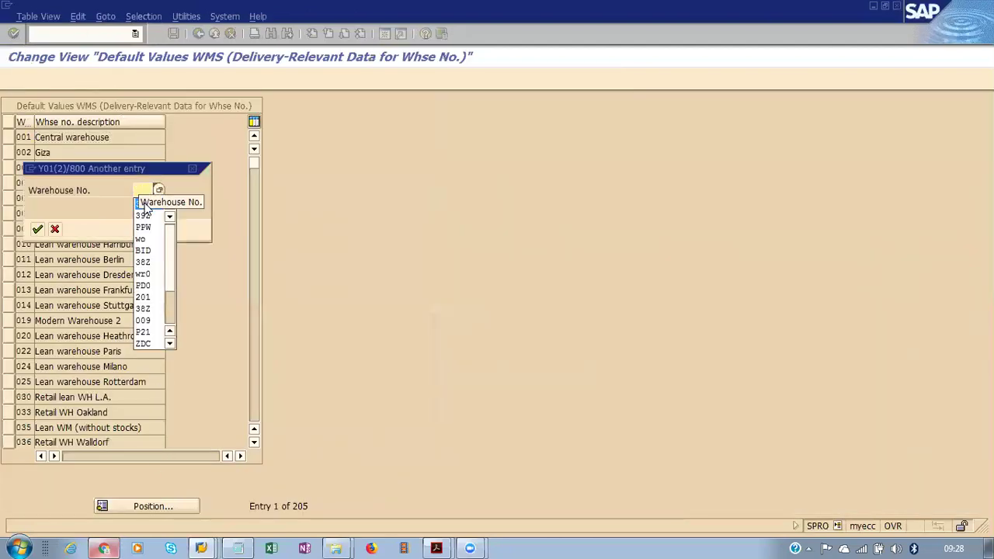
click(136, 204)
click(38, 229)
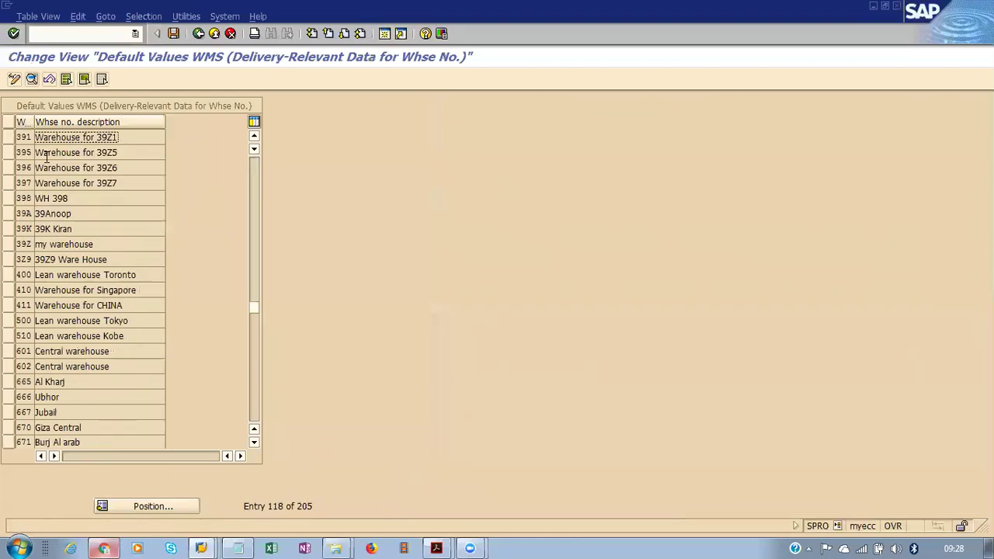
double_click(28, 137)
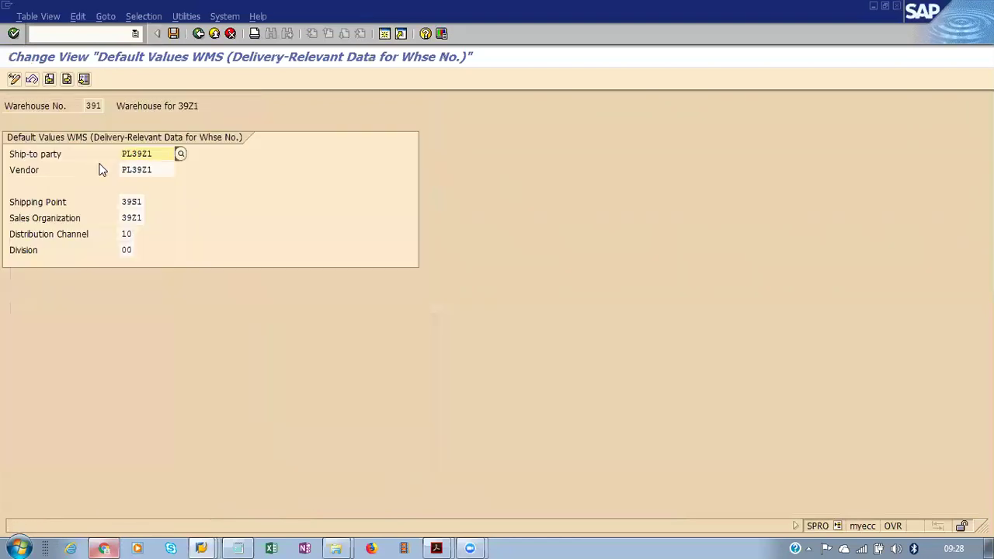
Review the default vendor, shipping point, sales organization, distribution channel and division of warehouse 391, and return to the activity list
click(155, 170)
click(141, 202)
click(139, 219)
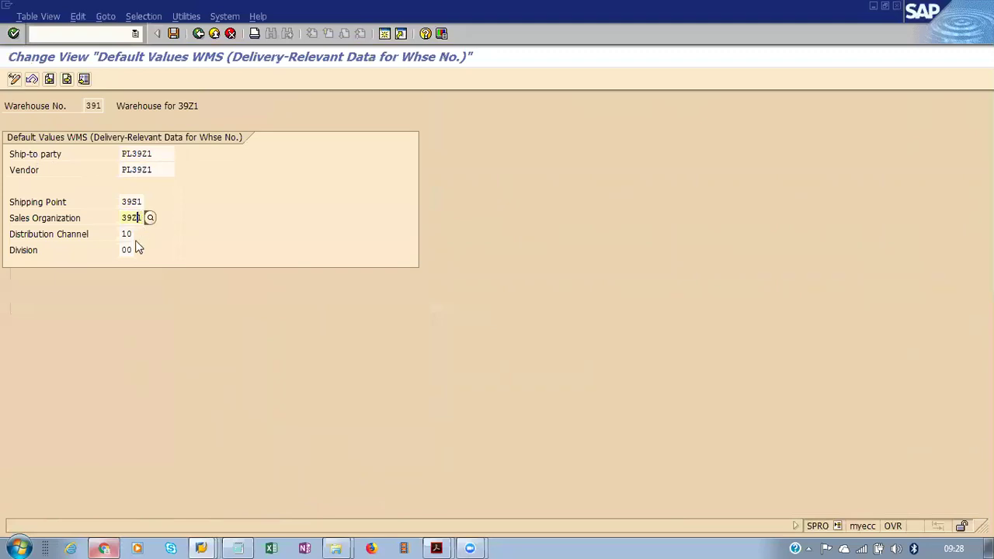
click(130, 234)
click(129, 249)
click(132, 202)
click(130, 218)
click(128, 234)
click(128, 250)
click(198, 34)
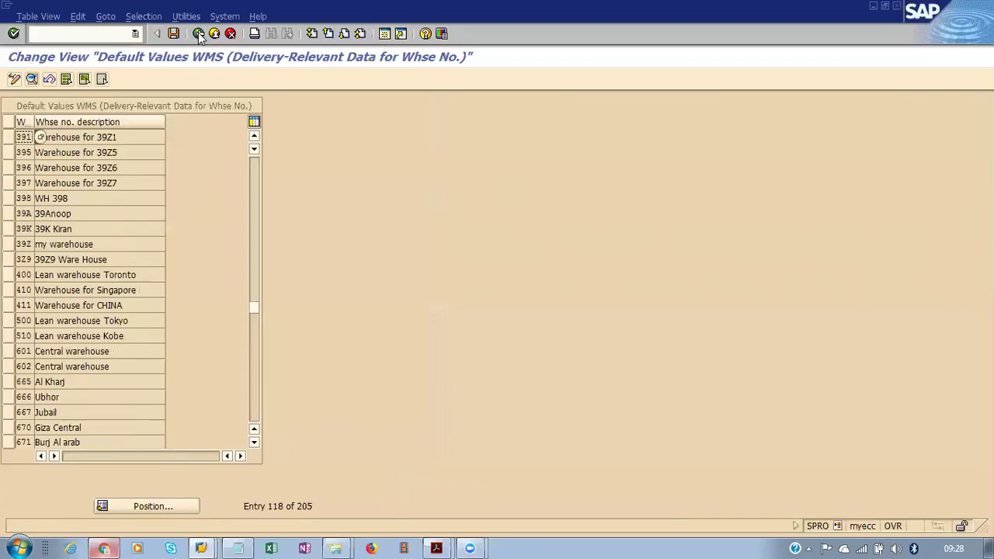
click(198, 33)
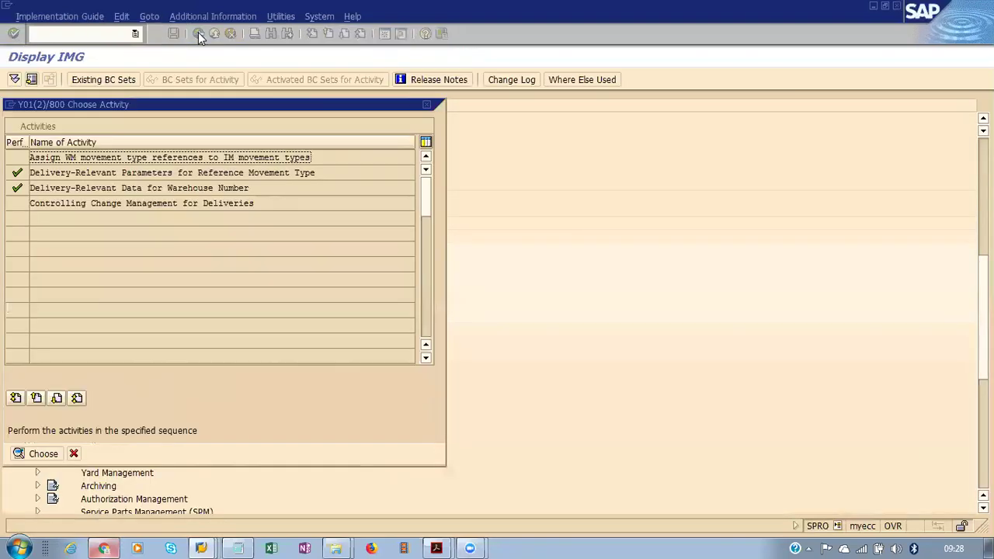
Close the activity list, switch back to the goods receipt session and post the document
click(73, 454)
key(alt+Tab)
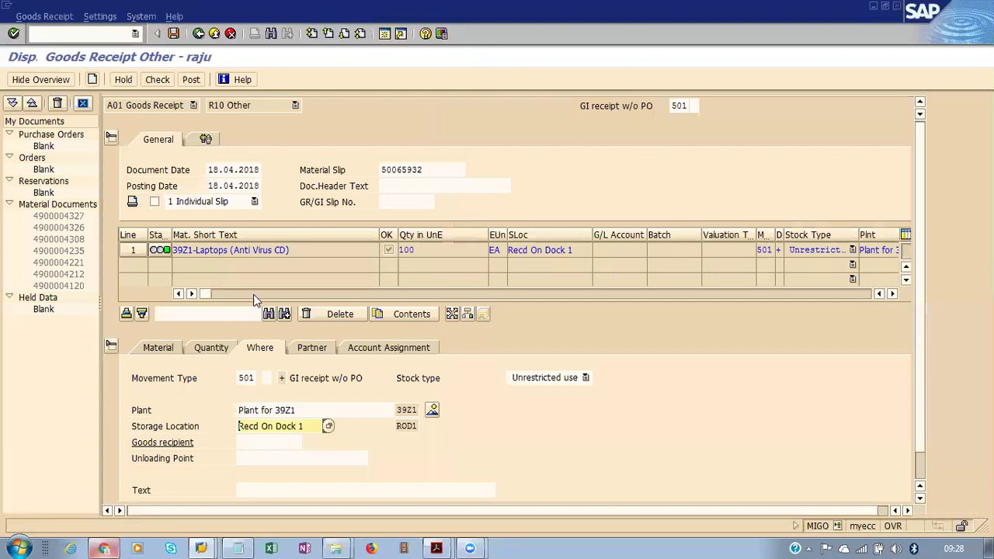
click(192, 80)
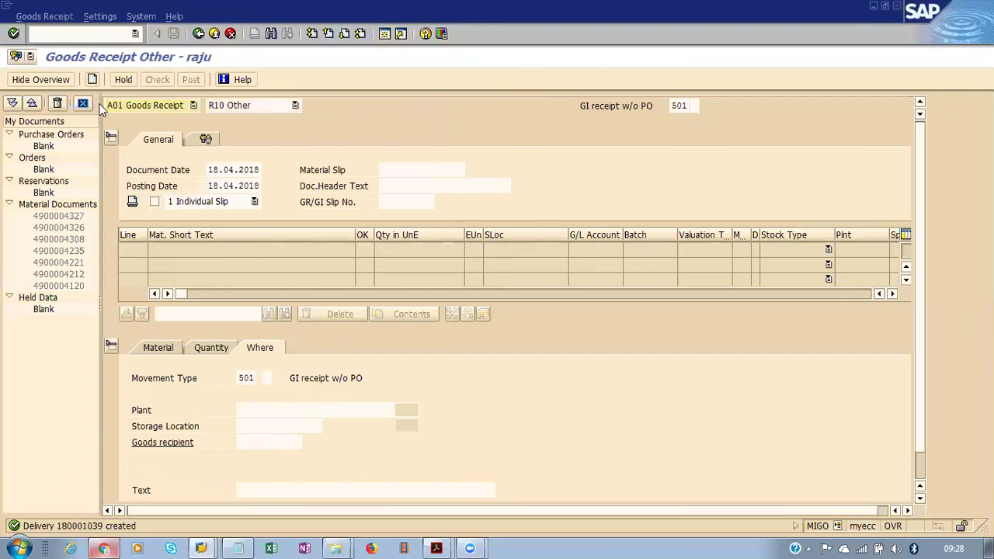
Display the newly created inbound delivery with transaction VL33N
click(60, 33)
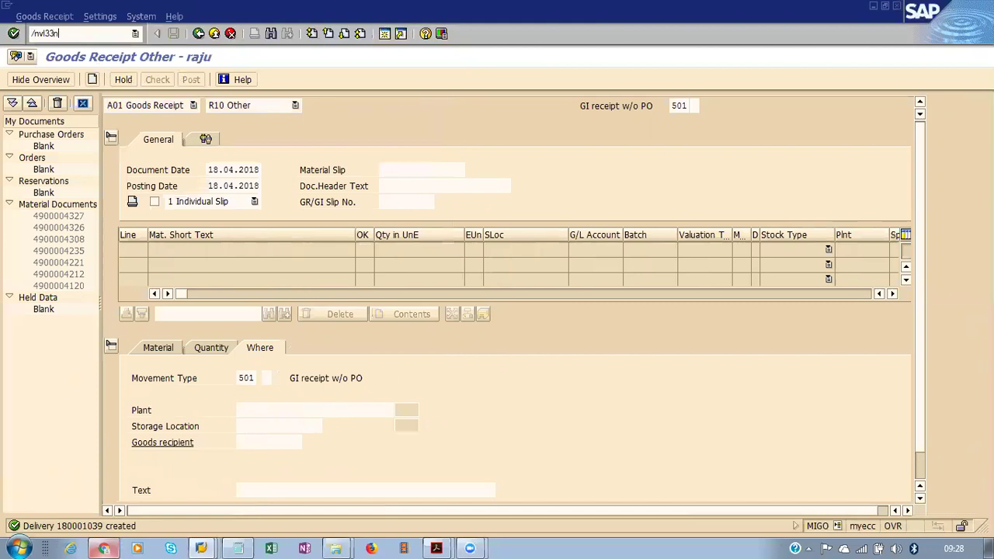
key(Return)
click(208, 137)
key(Return)
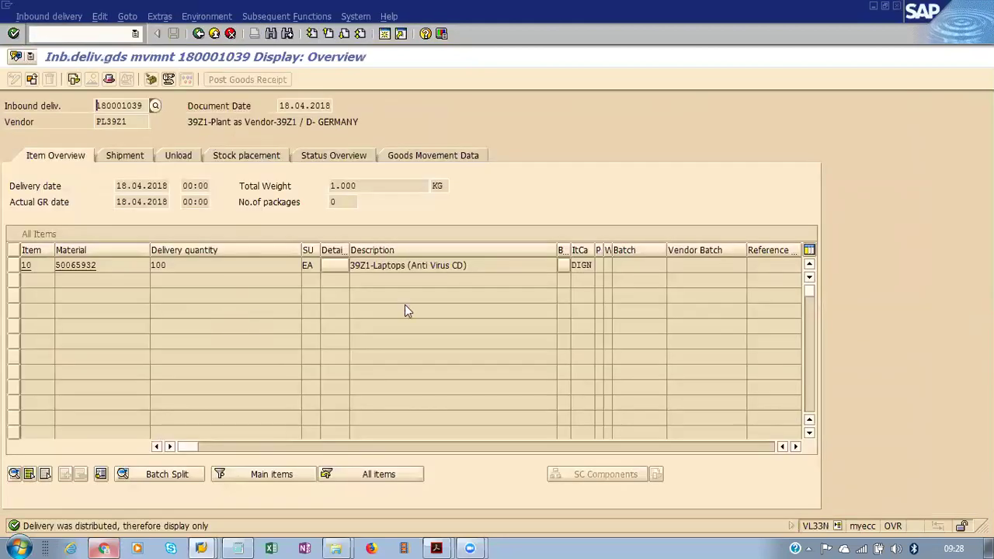
Review the item's category and material, plus the delivery type and receiving point in the header administration data, and return to the delivery overview
click(578, 264)
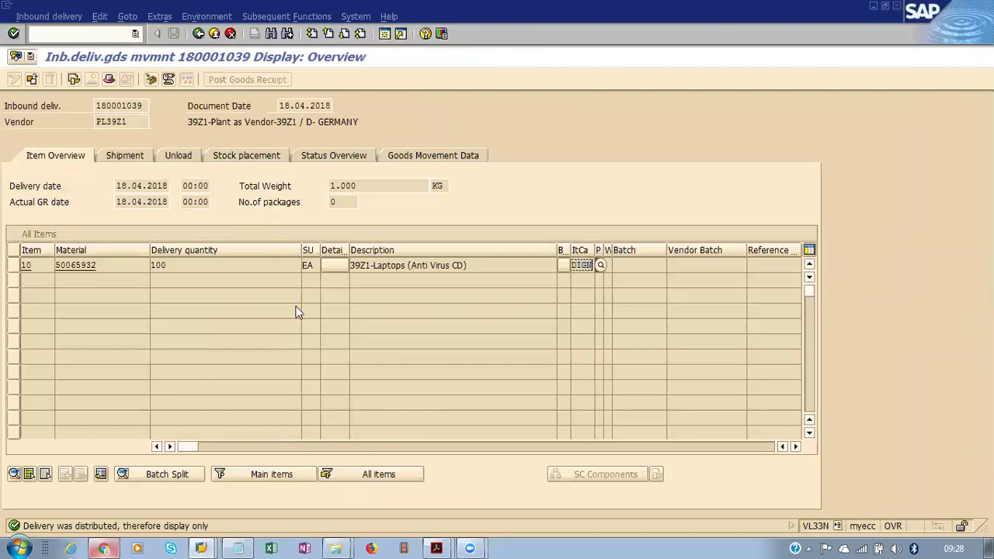
click(105, 268)
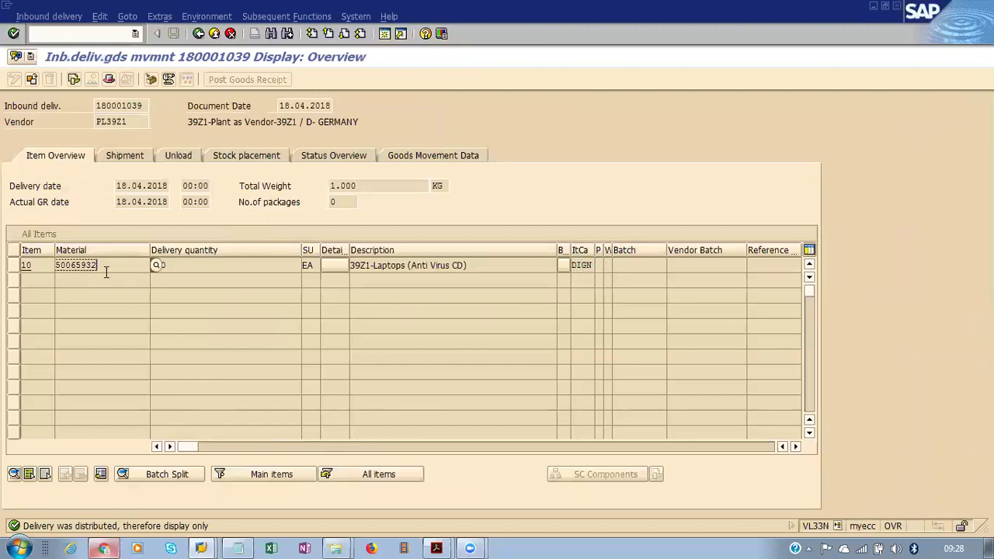
click(109, 79)
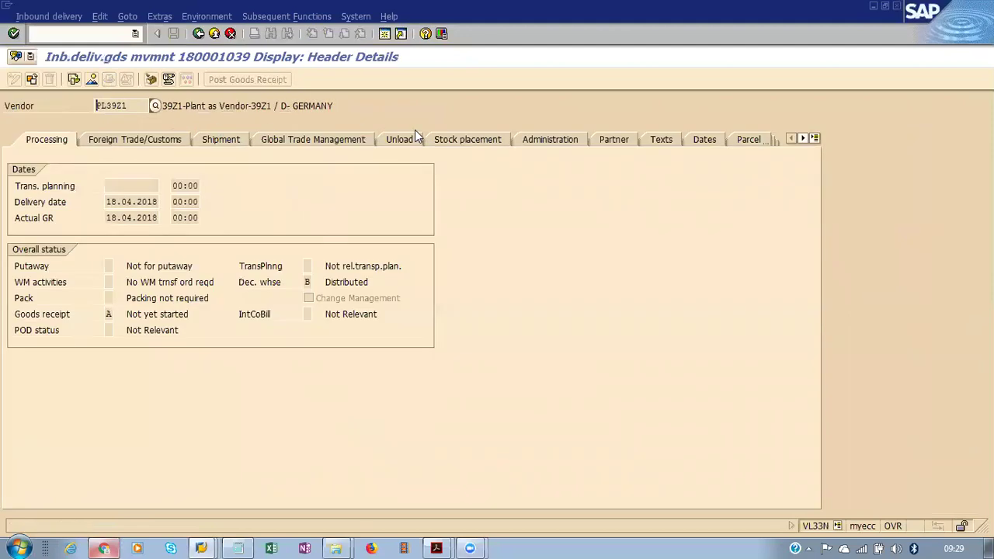
click(543, 141)
drag(129, 314, 16, 329)
click(371, 311)
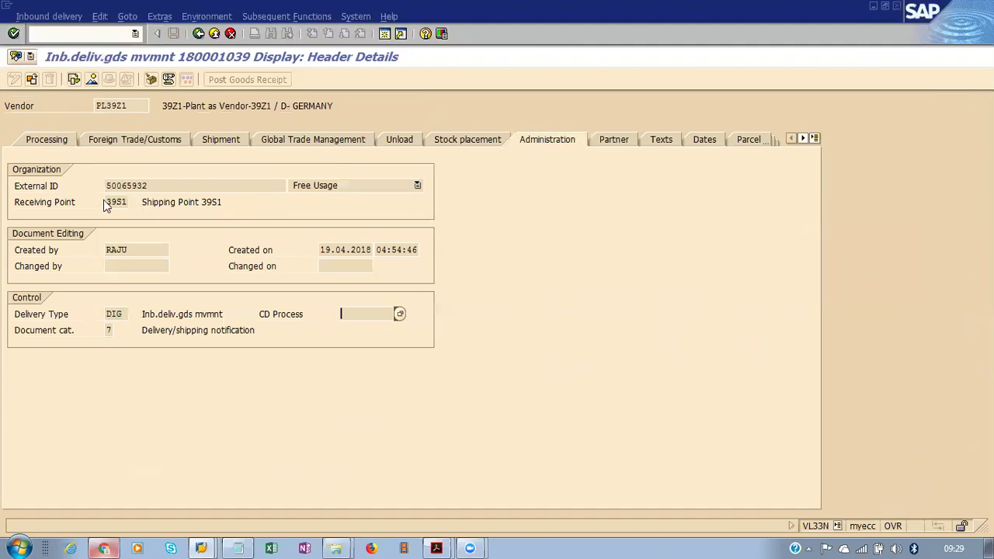
drag(106, 202, 233, 201)
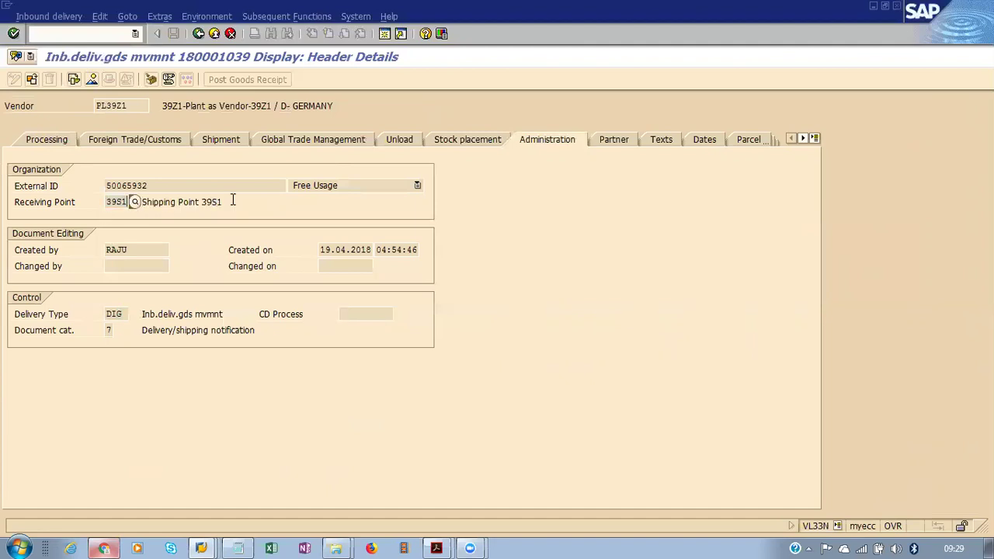
click(198, 34)
drag(146, 106, 96, 108)
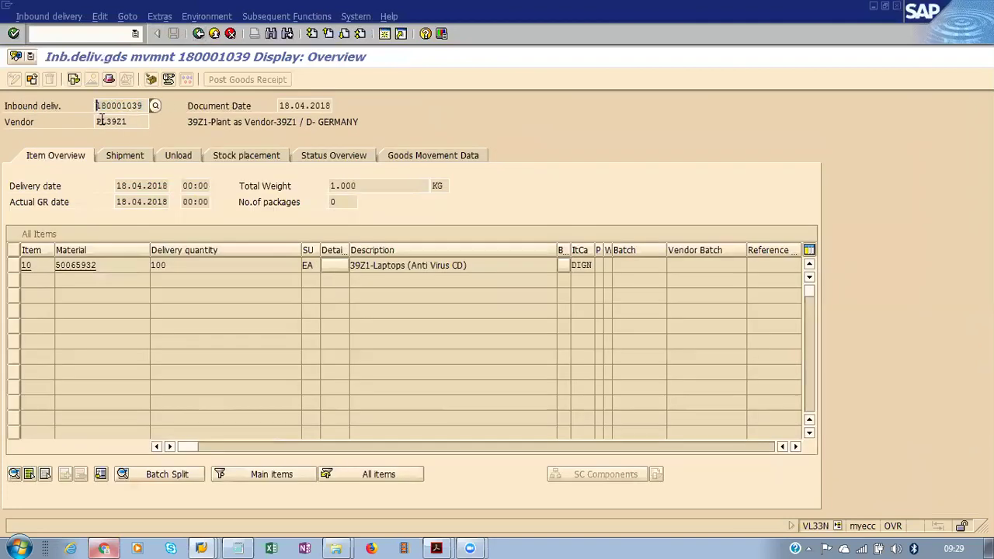
Switch to the second Y01 session, exit its Display IMG to SAP Easy Access, and return to the inbound delivery
right_click(201, 548)
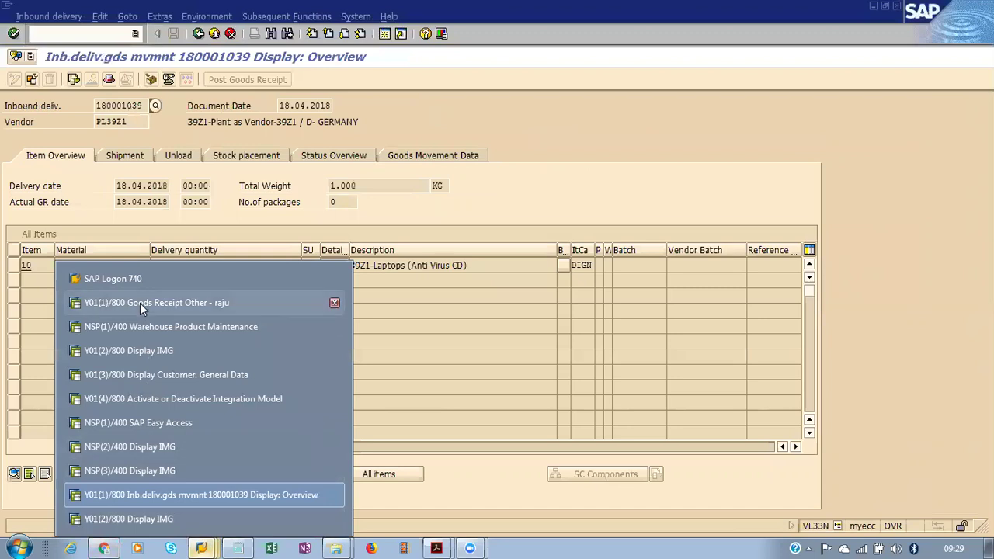
click(147, 519)
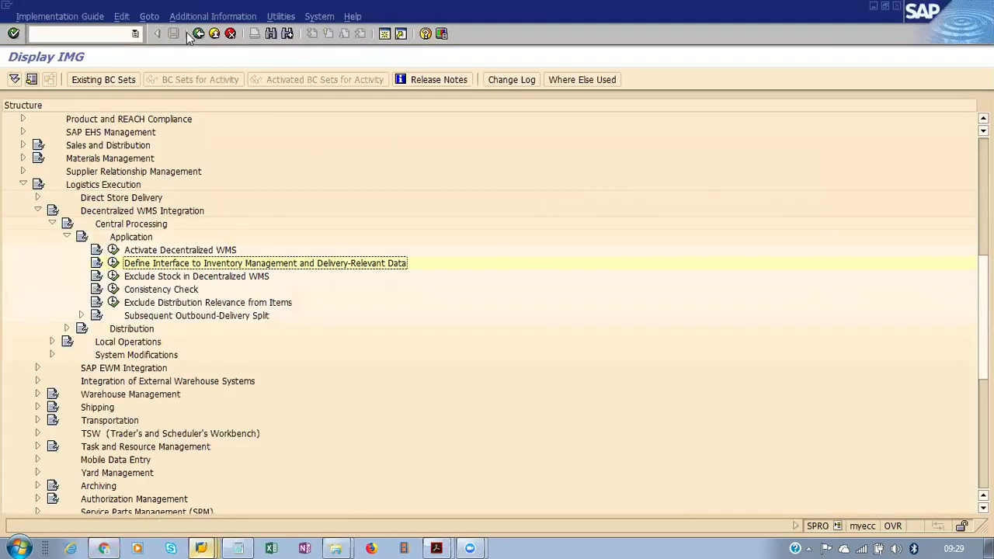
click(214, 33)
click(215, 33)
key(alt+Tab)
Switch to the NSP system's SAP Easy Access session and try to open SPRO - Customizing - Edit Project
mouse_move(201, 549)
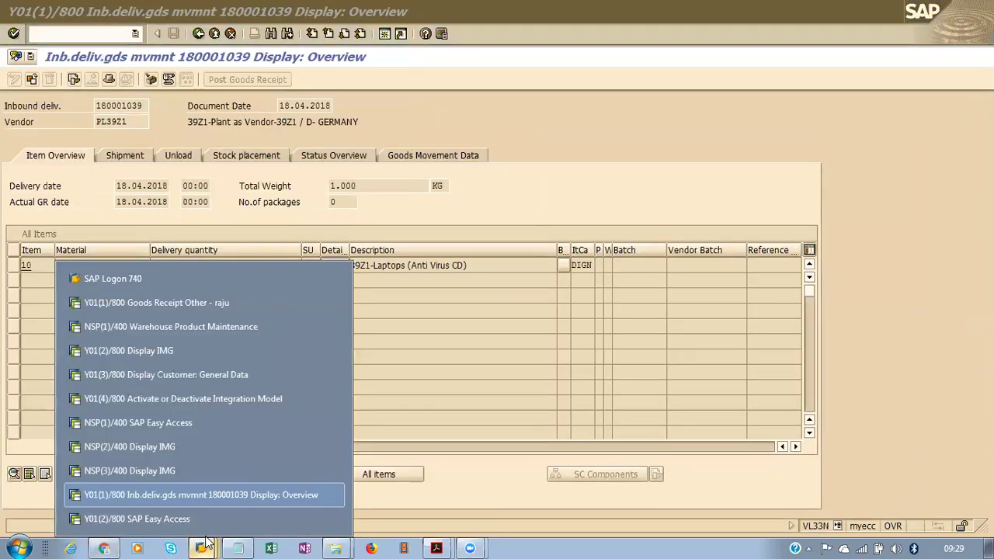
click(147, 423)
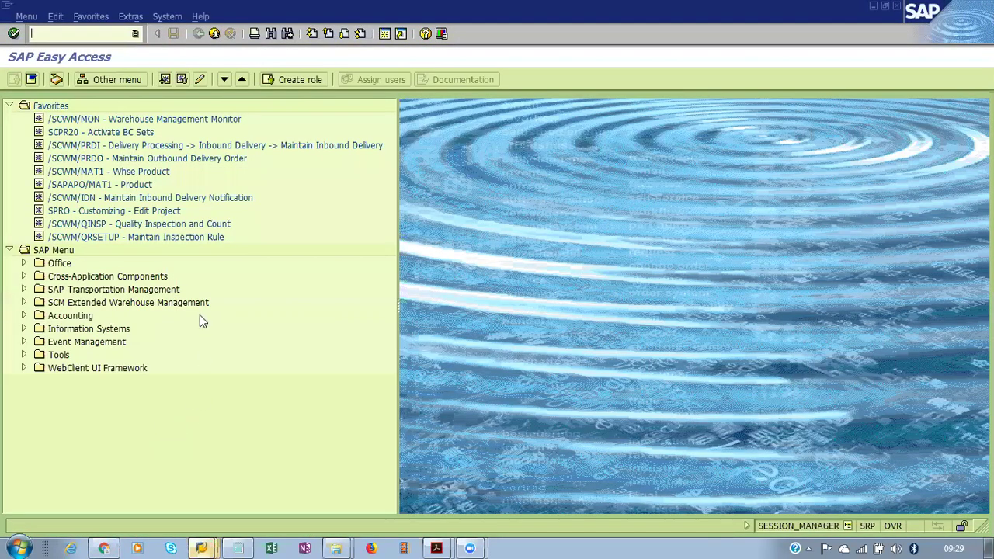
click(92, 212)
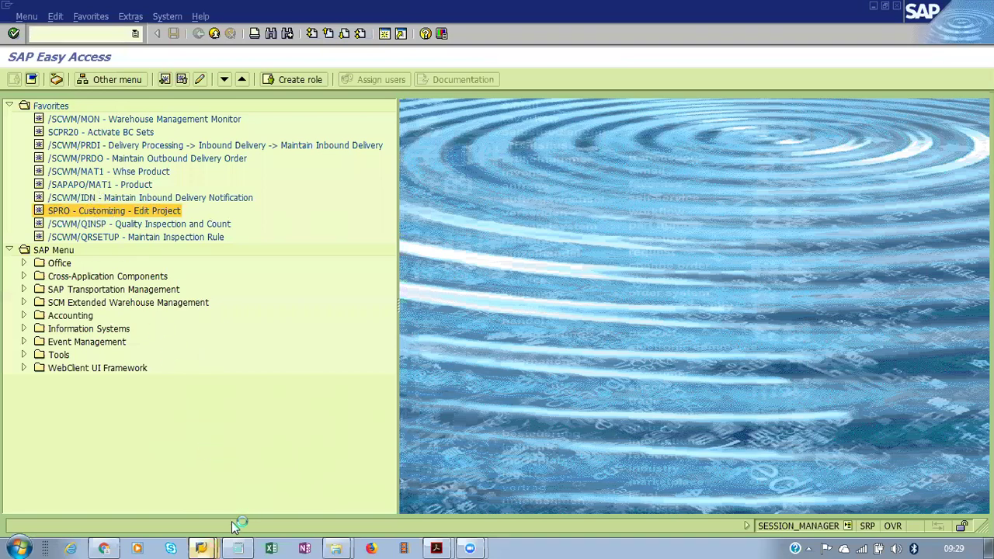
click(204, 544)
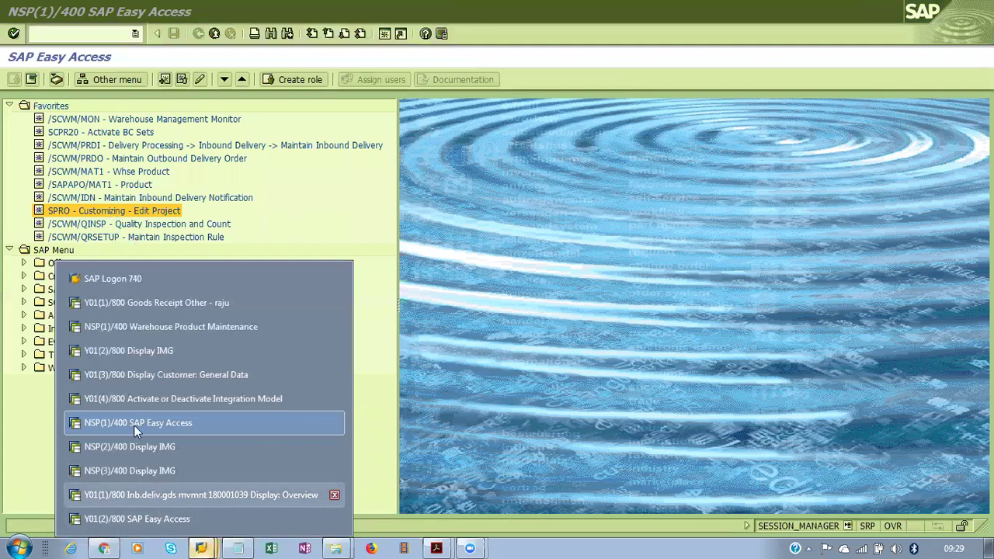
Log on to the 1 EWM 9.5 system in client 400 with the user name and password, continuing without ending other logons
click(104, 278)
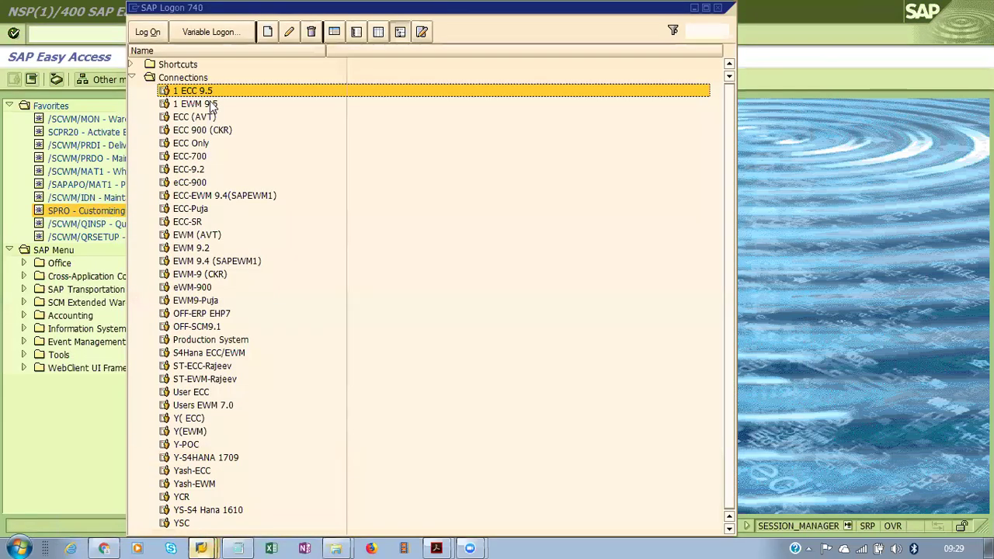
double_click(209, 104)
click(143, 142)
click(129, 151)
text(4)
key(Tab)
key(Tab)
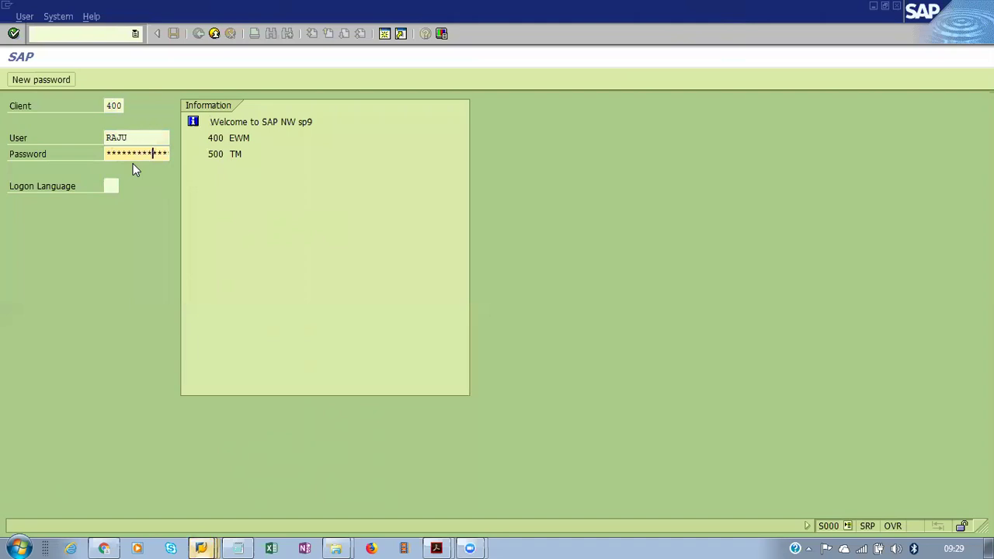
key(Return)
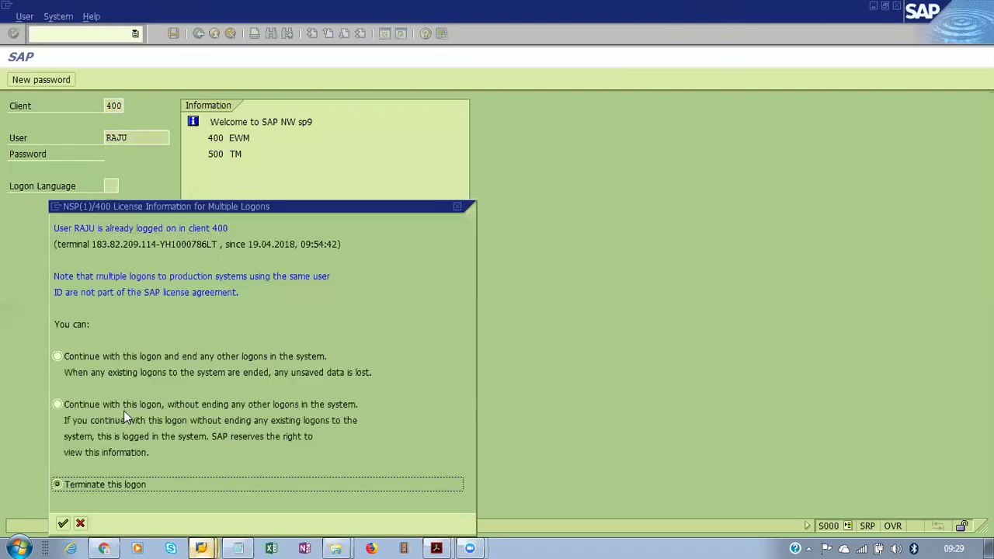
click(124, 409)
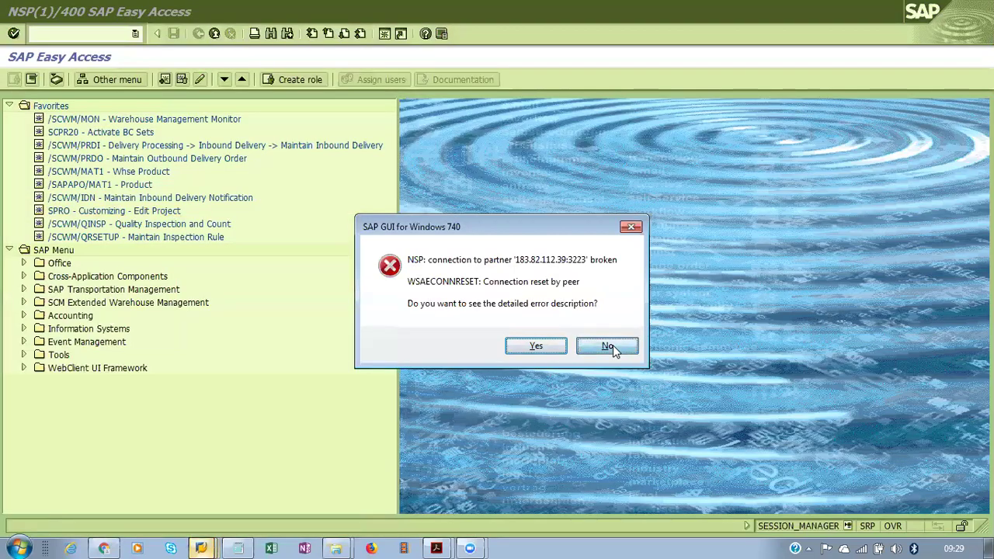
click(608, 346)
Open Define Document Types for Inbound Delivery Process under EWM's Goods Receipt Process in the SAP Reference IMG
double_click(83, 210)
click(70, 78)
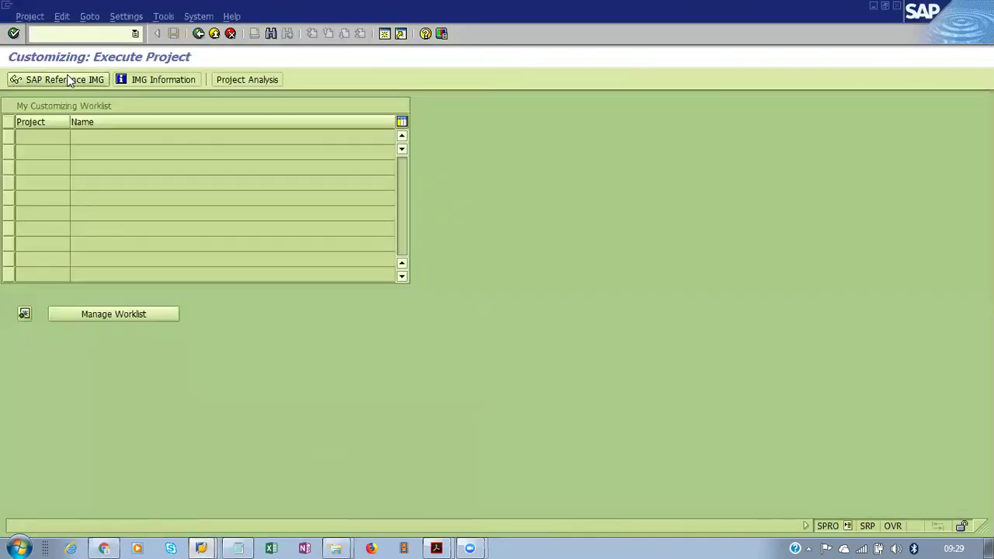
click(22, 210)
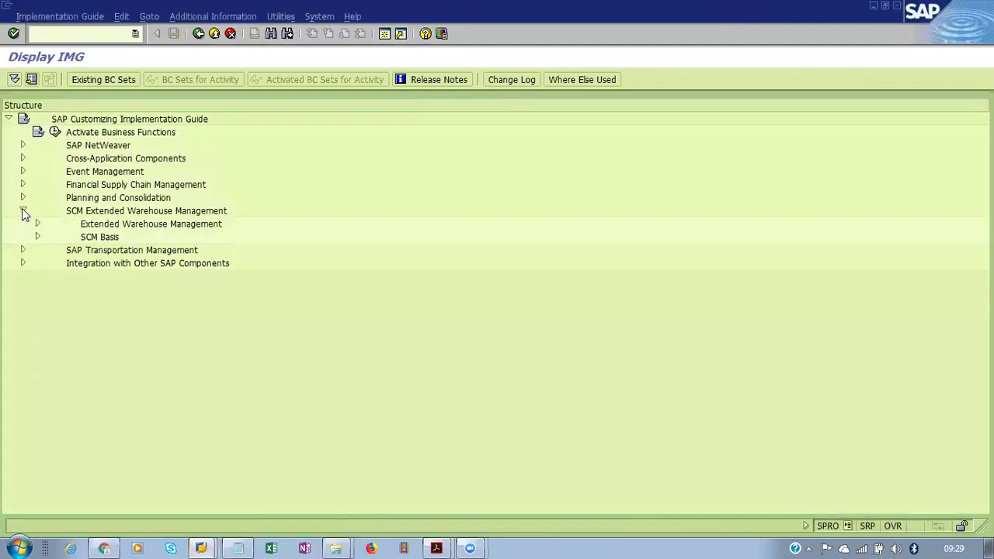
click(38, 223)
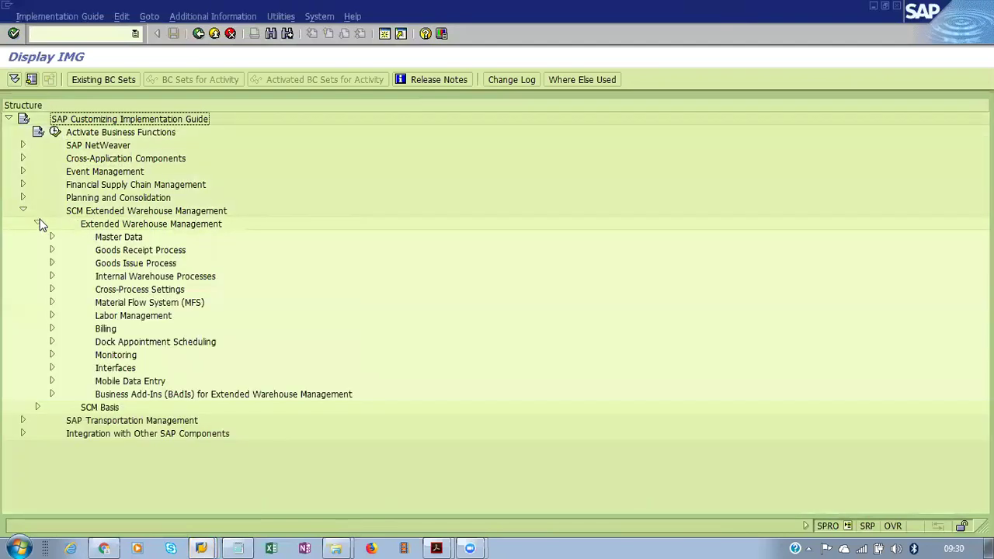
click(52, 250)
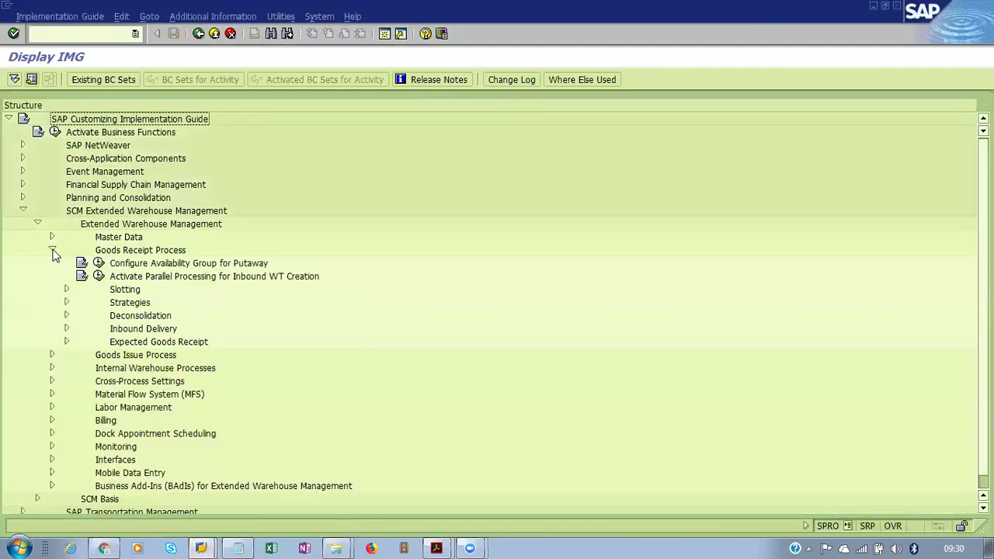
click(66, 329)
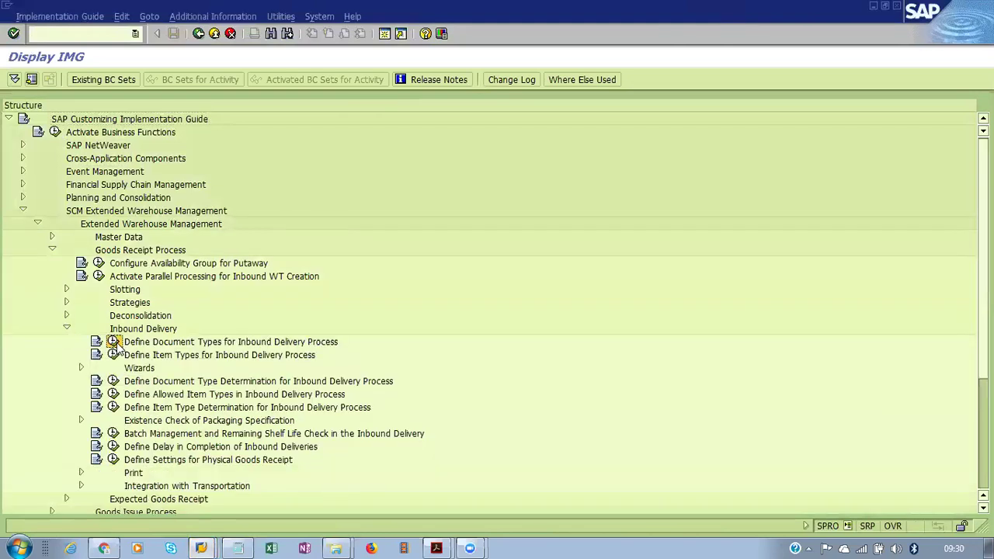
click(114, 343)
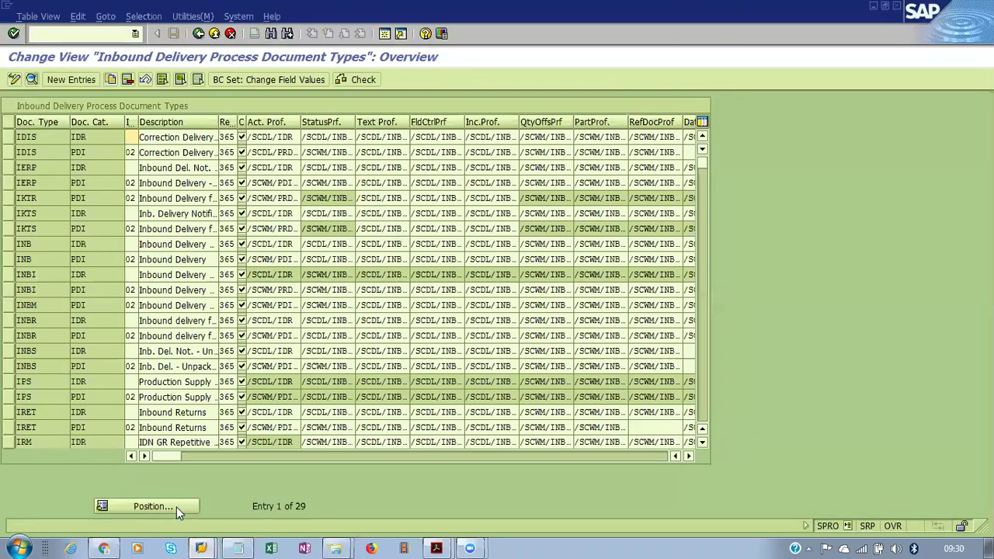
Locate document type ZINB with category IDR, review its description and profiles, and return to the document type list
click(153, 506)
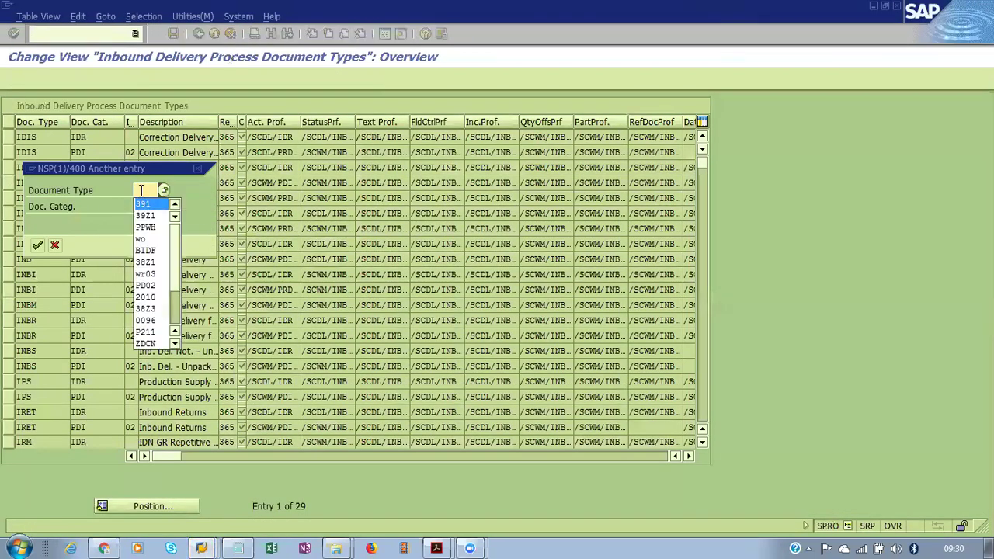
click(37, 245)
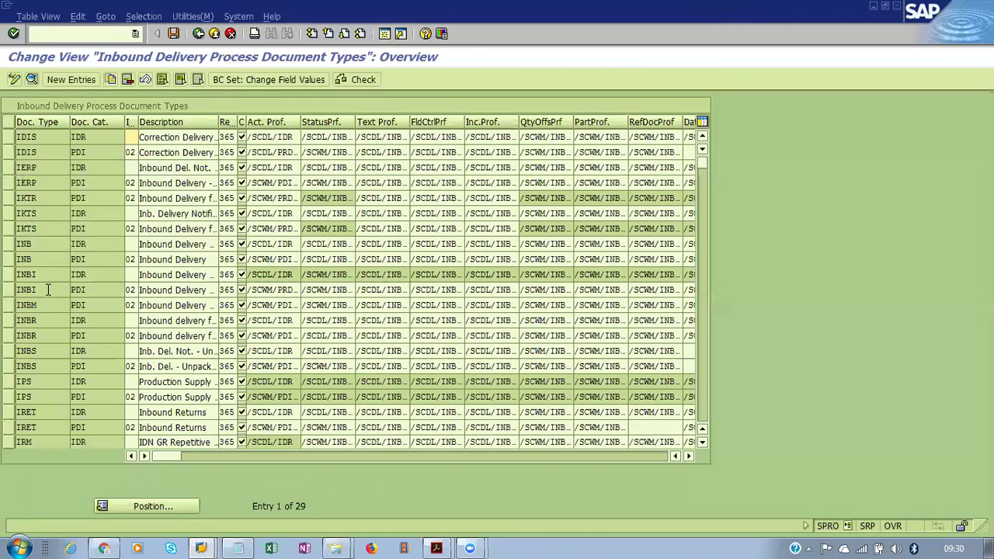
double_click(52, 336)
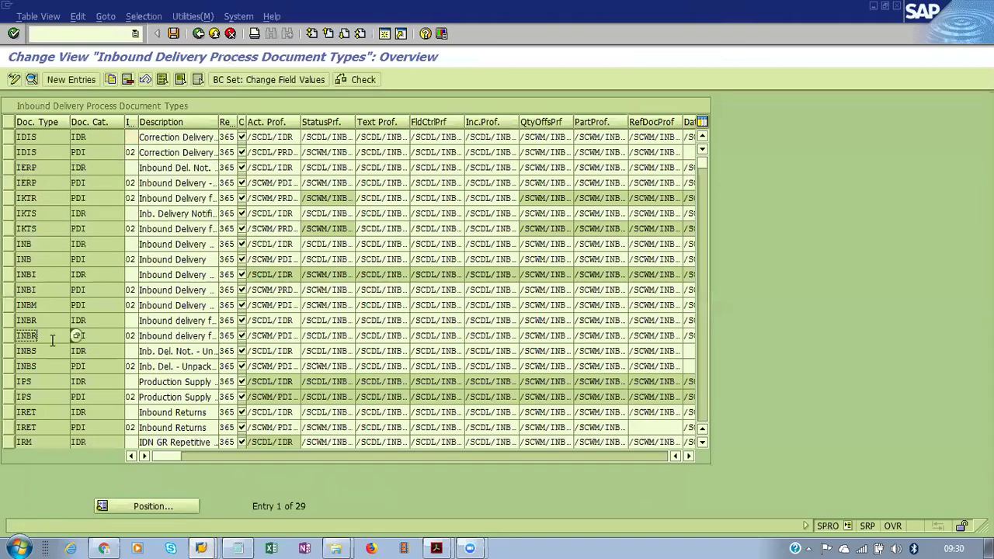
scroll(52, 340, down, 3)
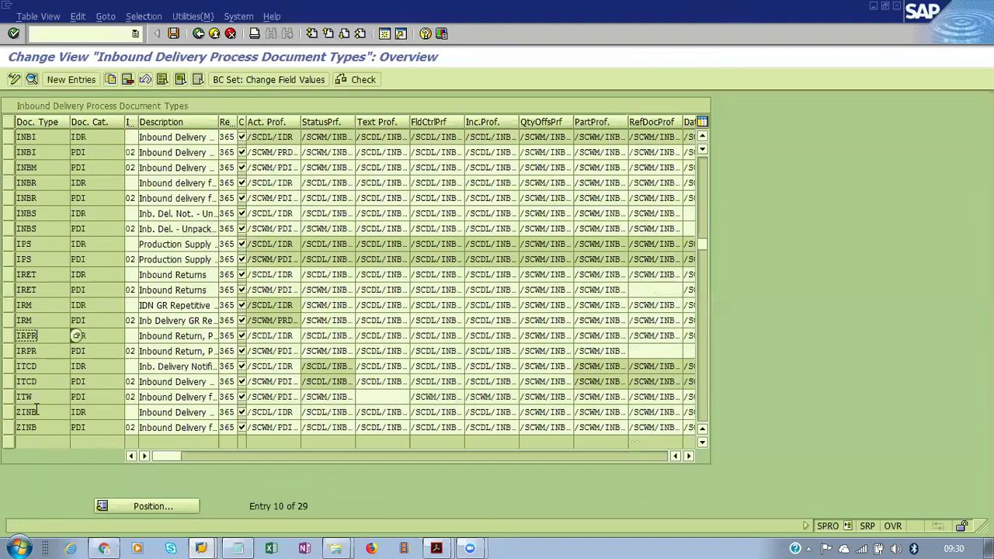
click(9, 413)
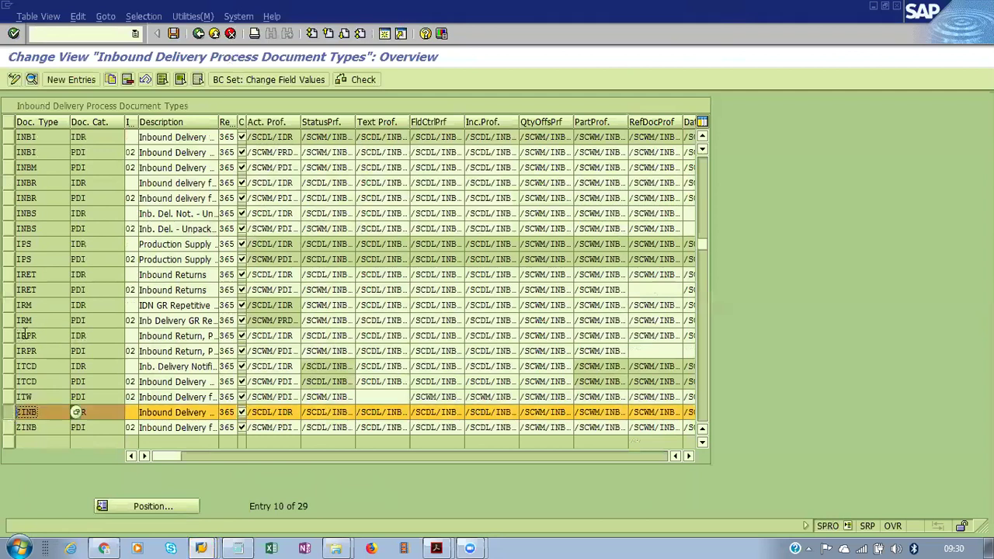
click(32, 79)
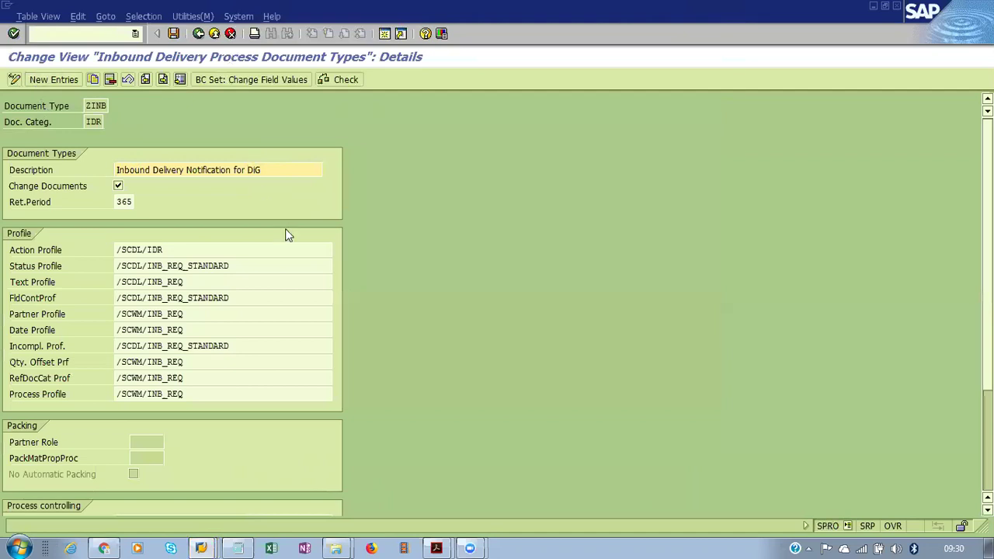
click(245, 188)
click(198, 34)
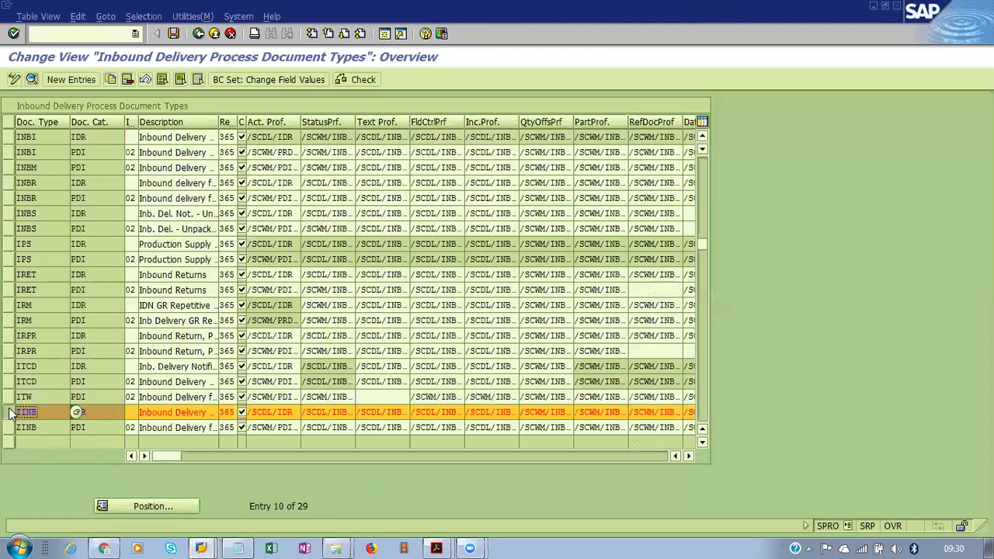
Open the details of document type ZINB with category PDI and review its profiles, packing and process controlling settings
click(8, 413)
click(10, 427)
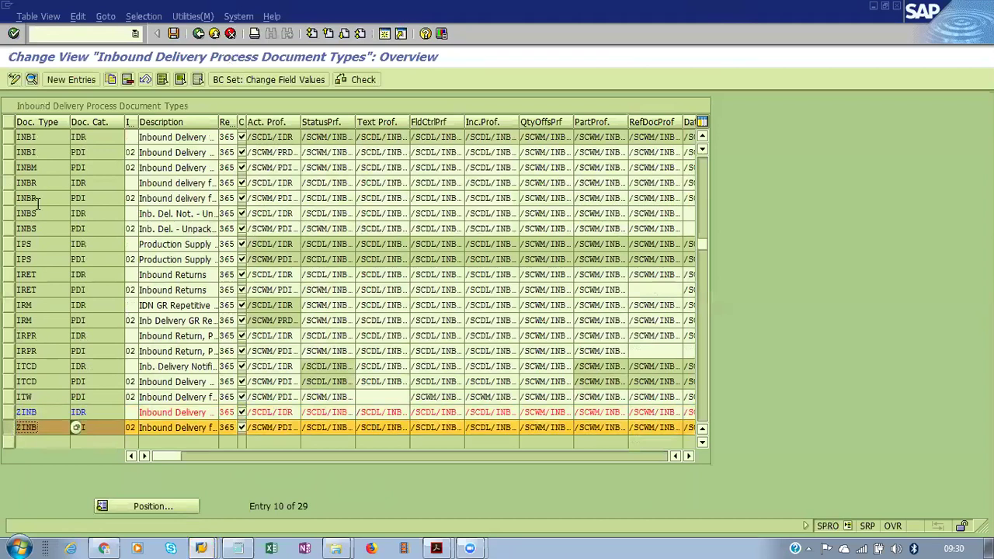
click(32, 79)
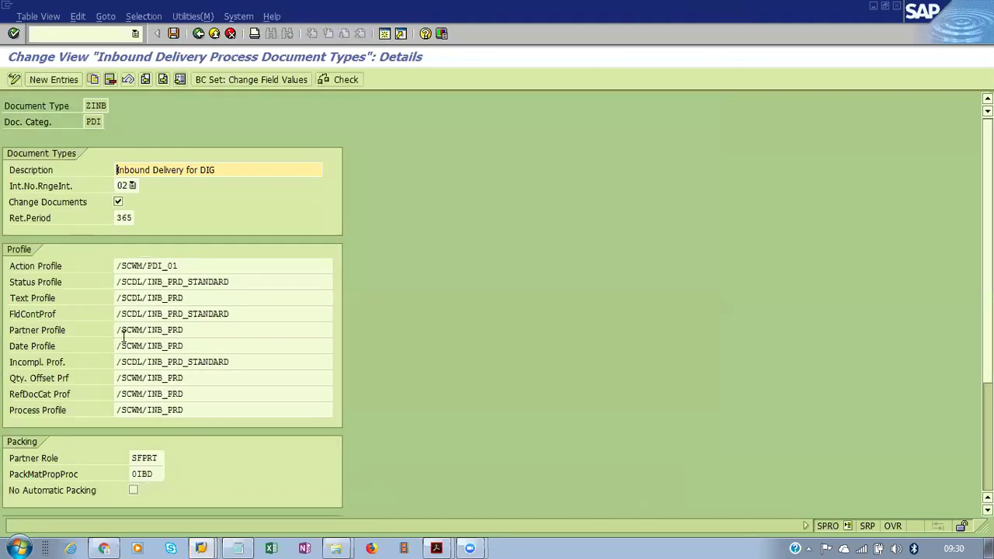
scroll(229, 170, down, 5)
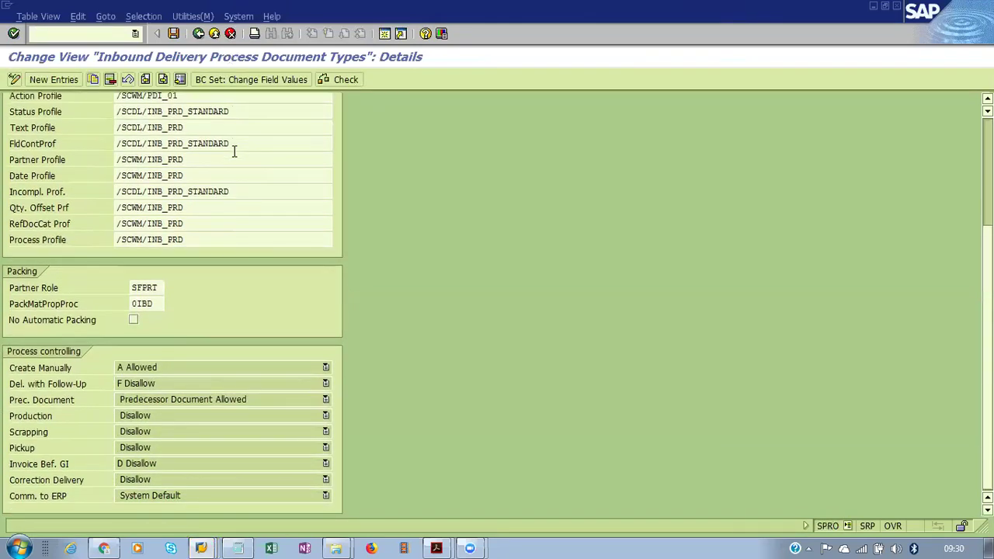
Leave the document types activity, saving the changed data to customizing request NSPK900012
click(198, 34)
click(198, 34)
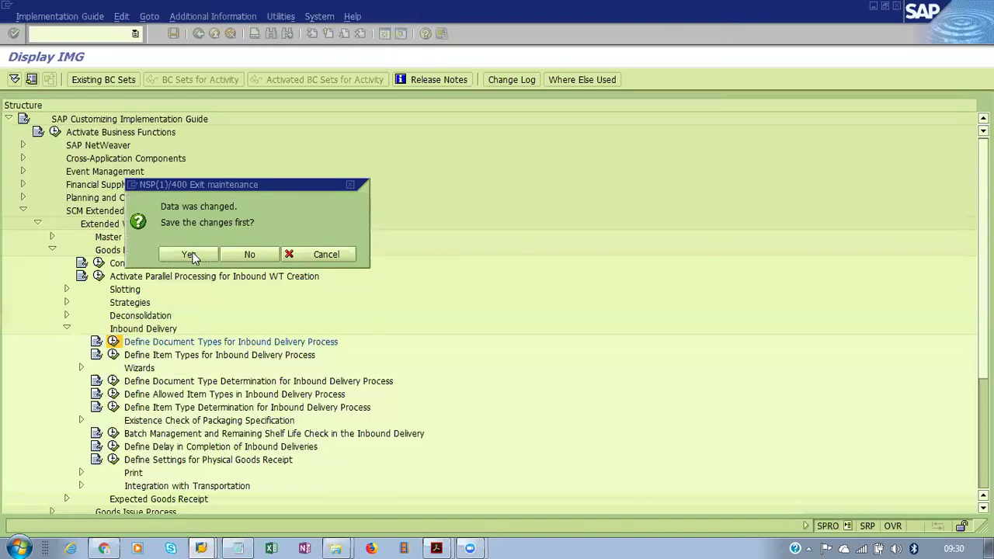
click(190, 255)
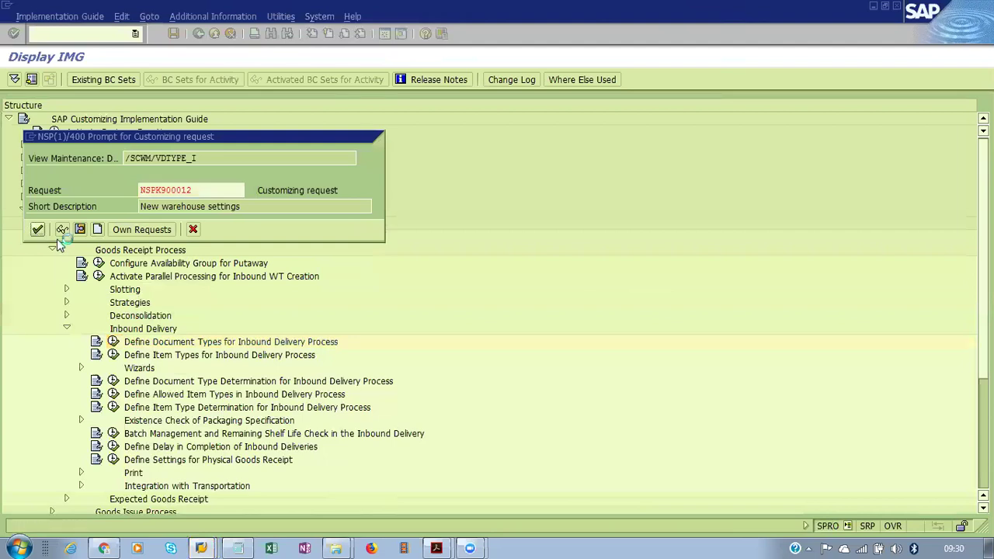
click(38, 229)
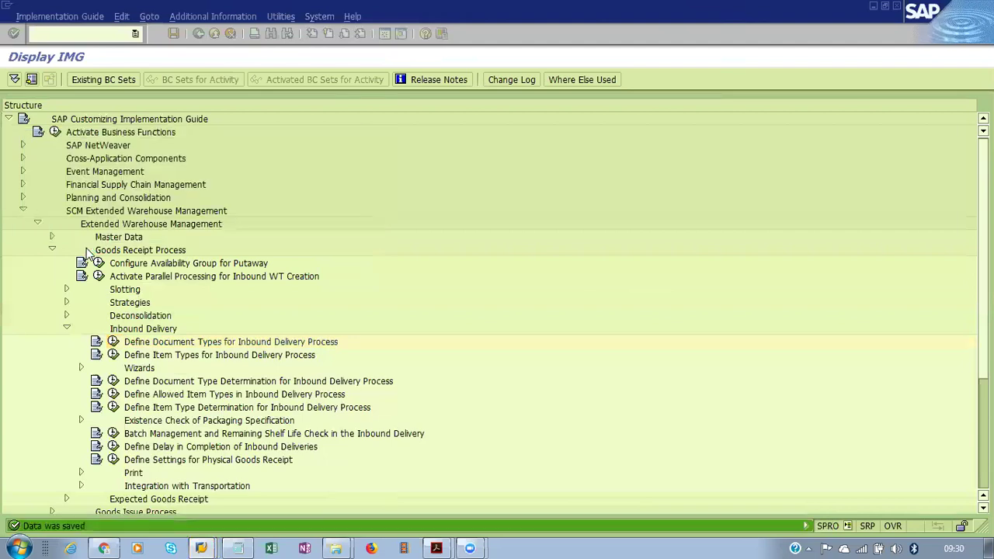
Open Define Item Types for Inbound Delivery Process and review the details of item type ZDLS with category IDR, selecting both ZDLS entries
click(113, 356)
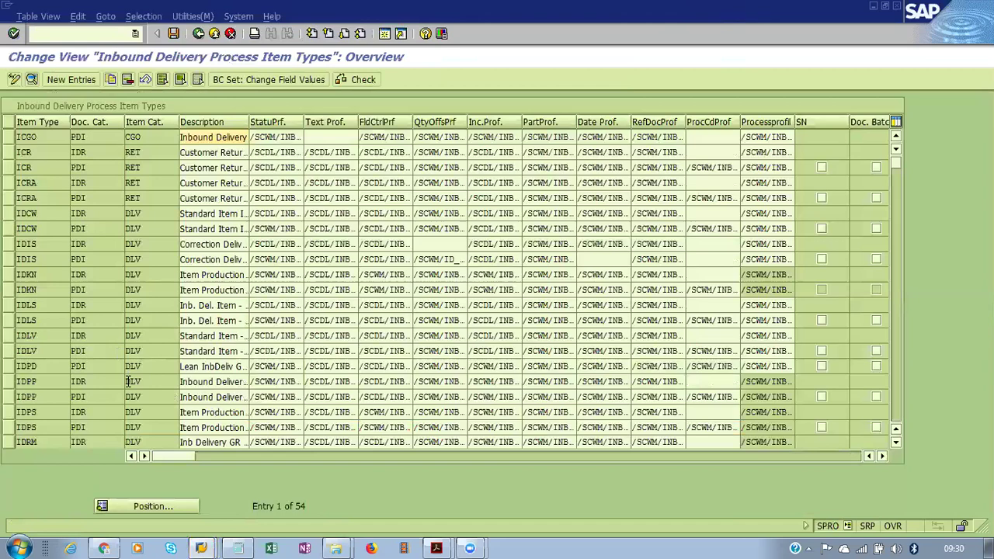
scroll(107, 354, down, 5)
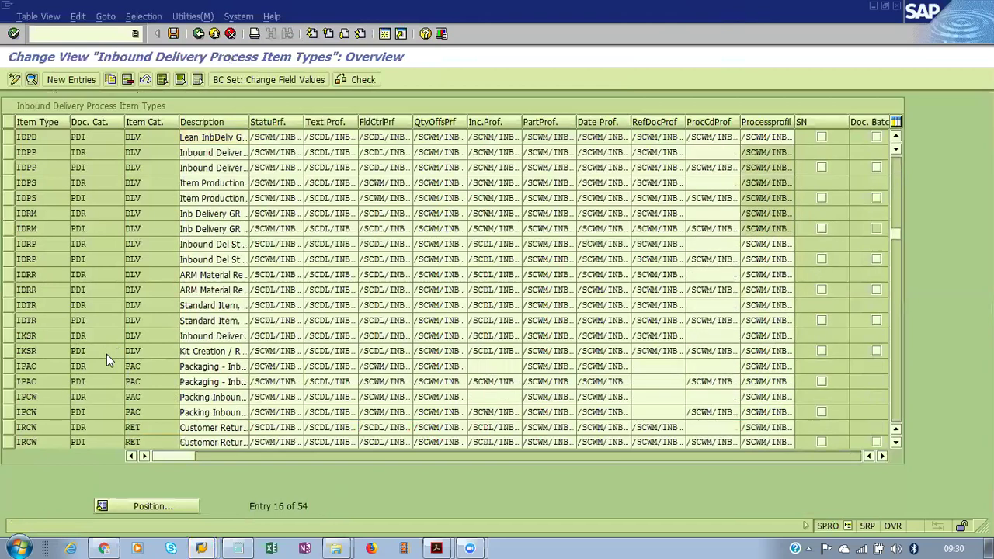
scroll(107, 355, down, 2)
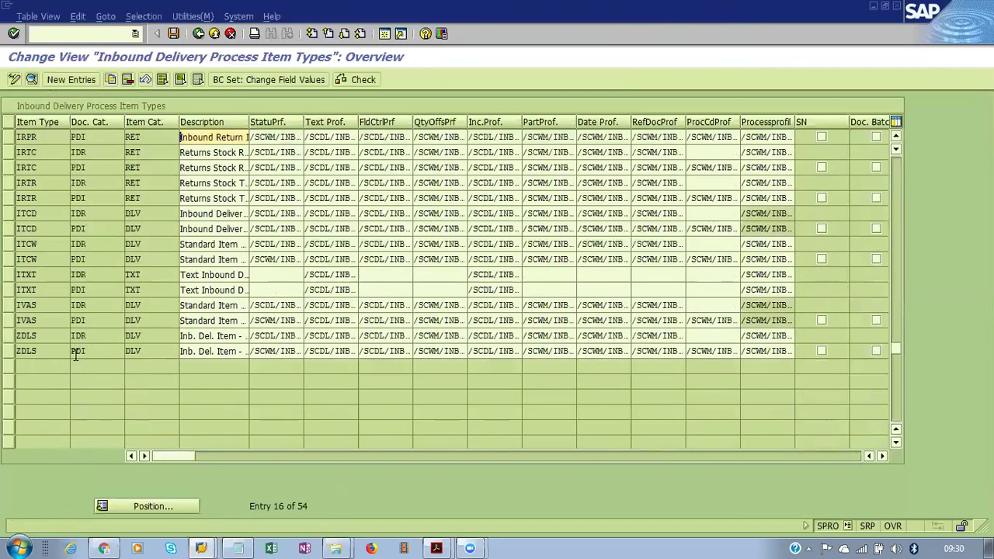
click(9, 336)
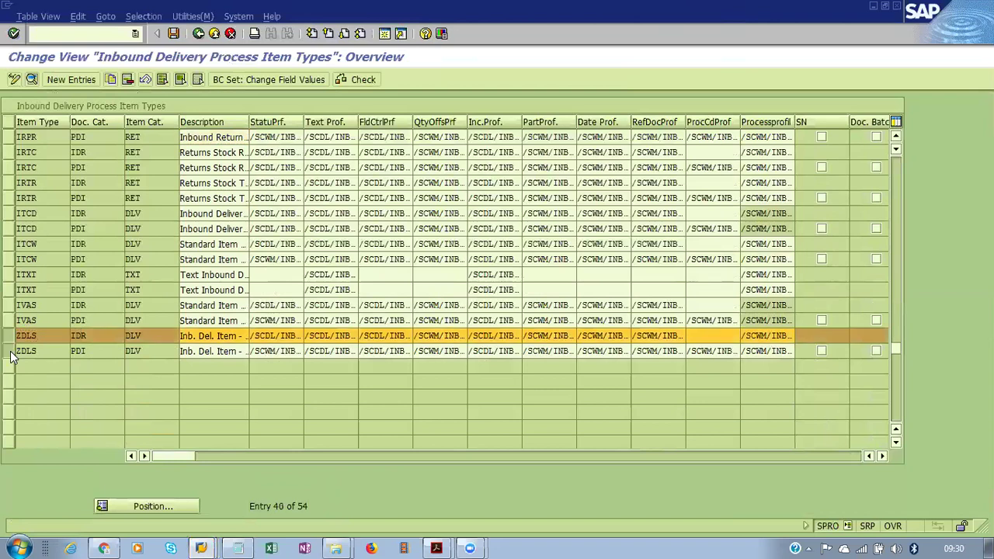
click(9, 351)
click(31, 81)
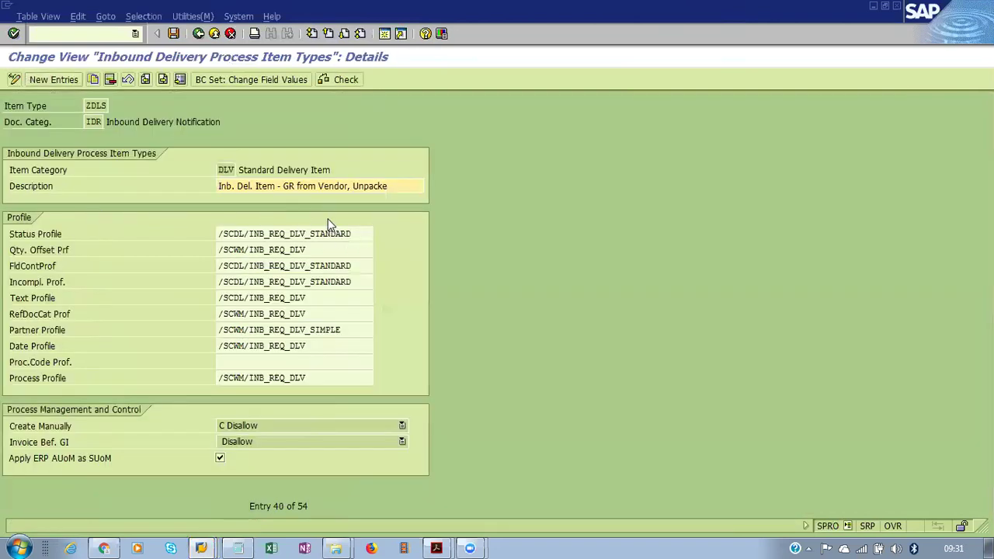
key(Return)
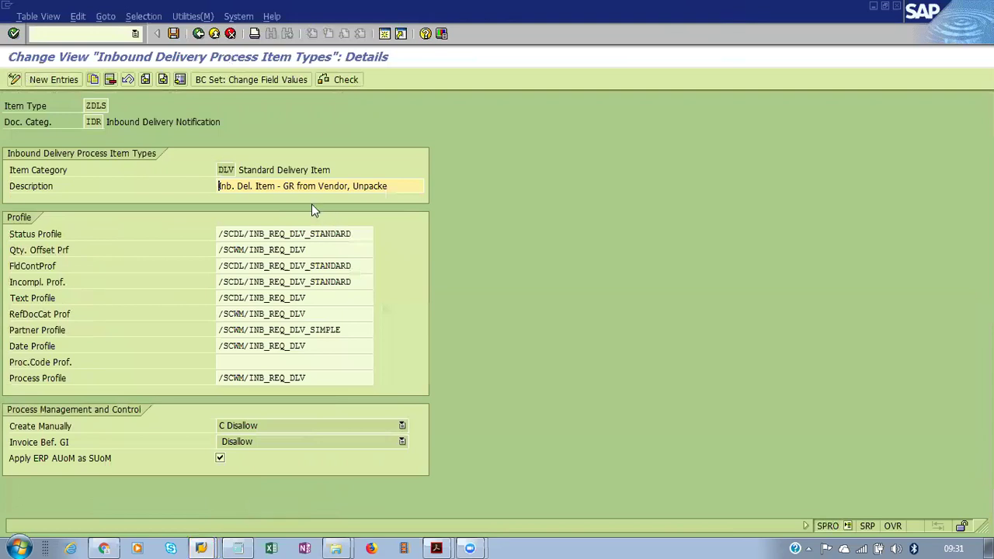
Review the profiles and process controls of the ZDLS entry with category PDI, and return to the IMG structure
click(164, 81)
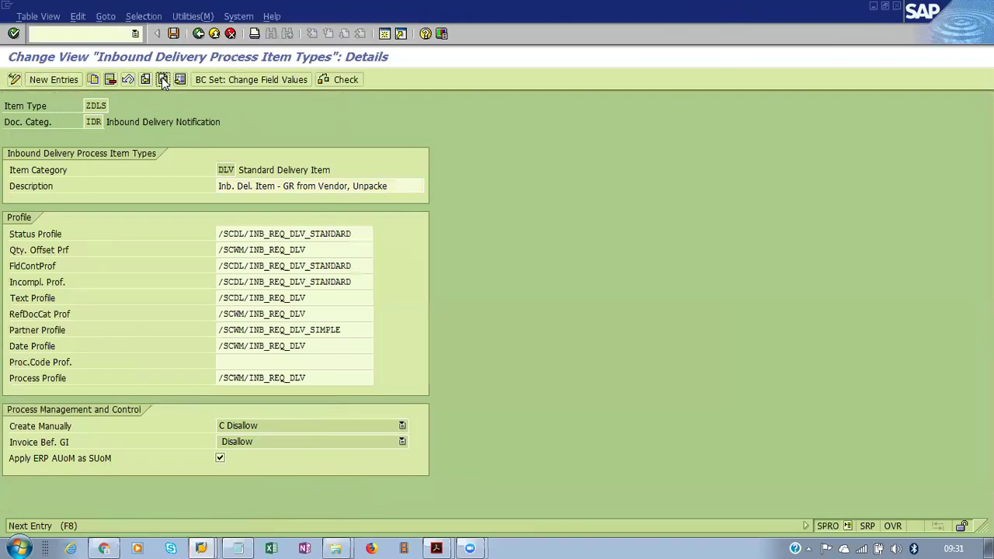
click(163, 80)
click(94, 122)
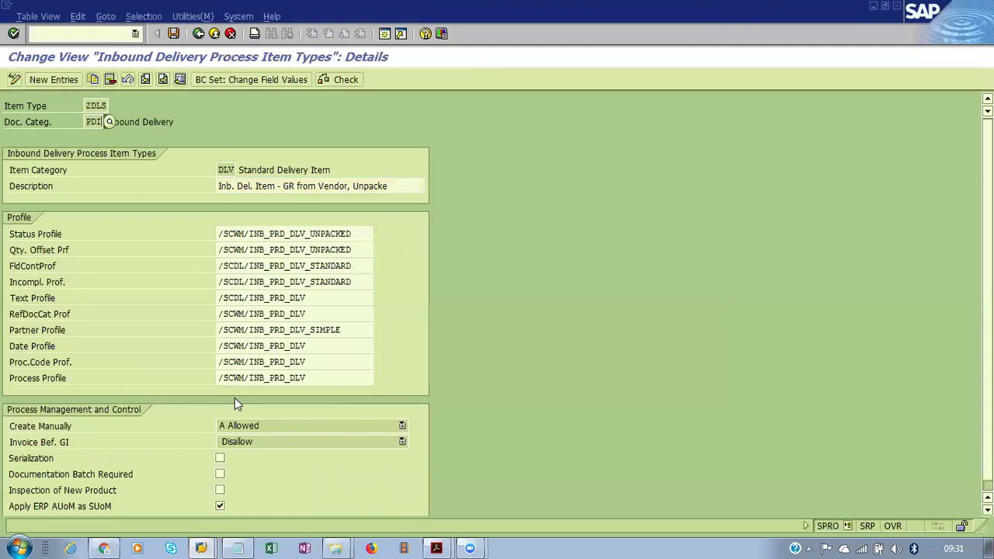
click(199, 35)
click(199, 34)
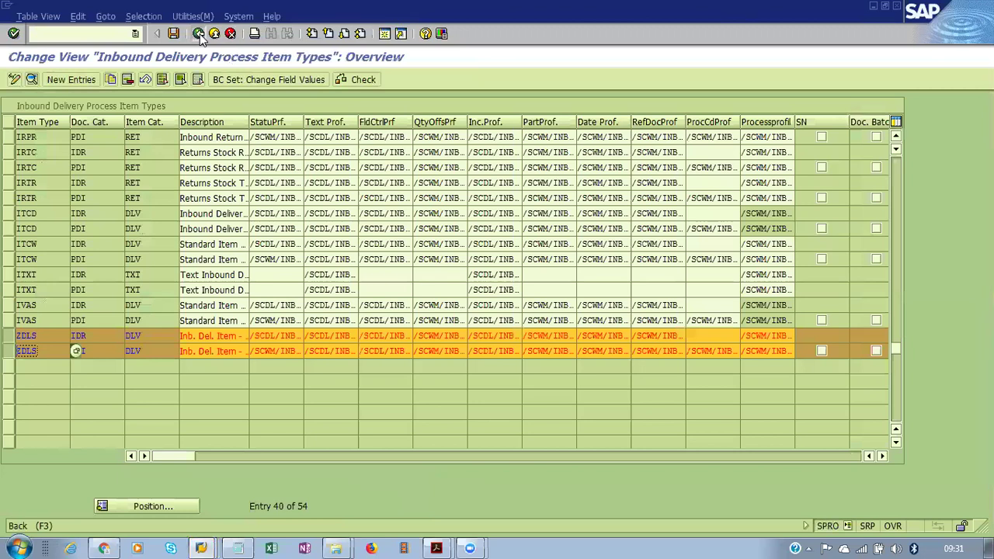
Open Define Document Type Determination for Inbound Delivery Process, examine the ZINB entry from IDR to PDI, and return to the IMG
scroll(230, 466, down, 2)
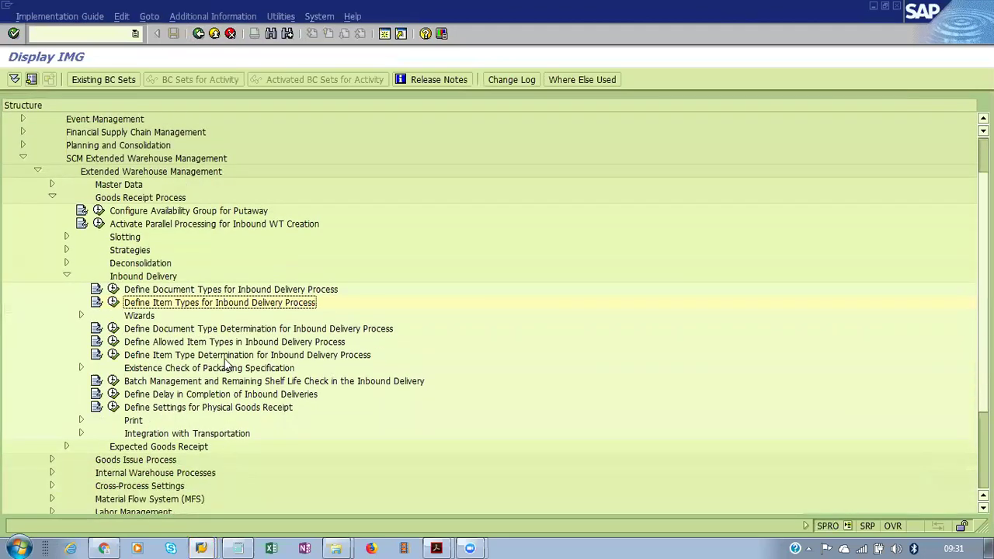
click(208, 333)
click(113, 328)
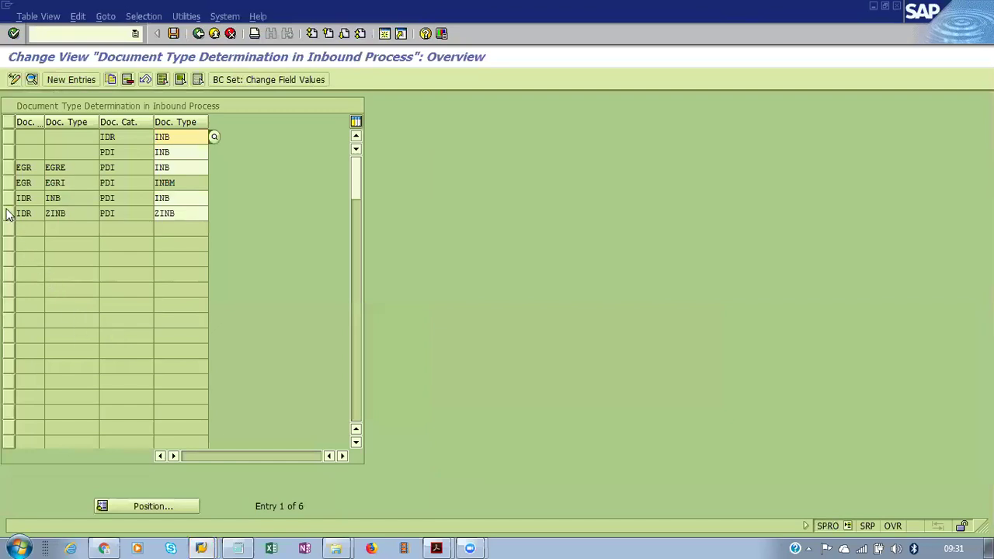
click(7, 214)
click(62, 213)
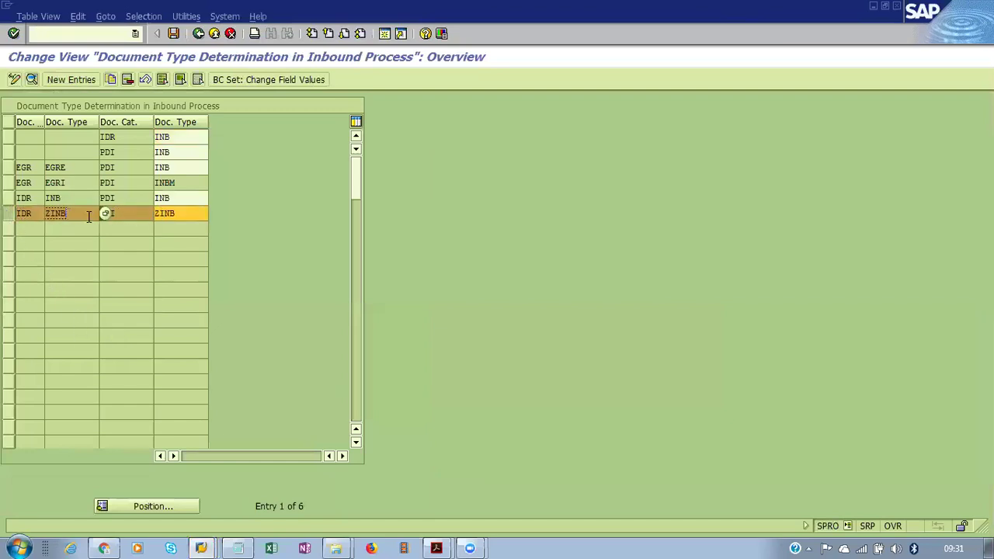
click(129, 216)
click(198, 34)
Check the ZINB entry with item type ZDLS in Define Allowed Item Types in Inbound Delivery Process, and return to the IMG
click(114, 343)
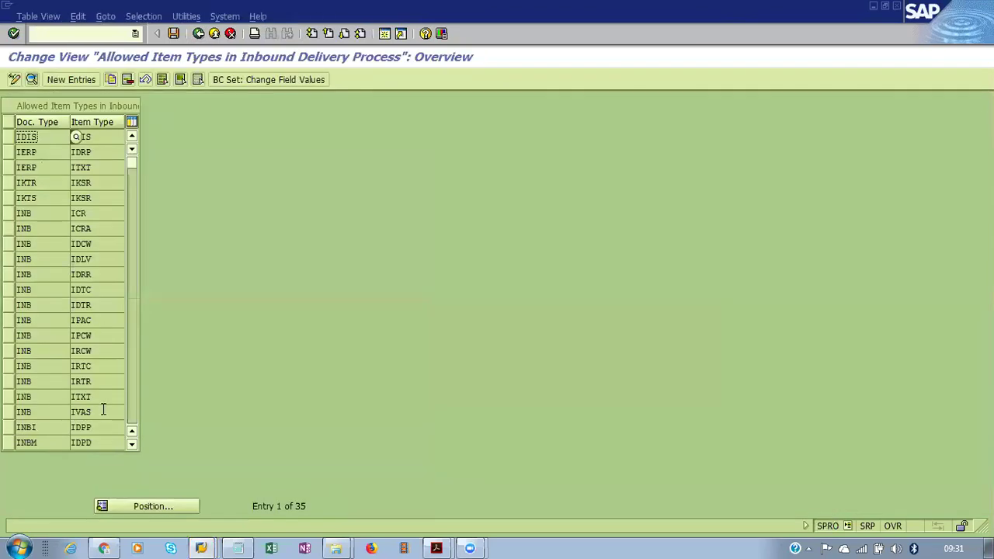
scroll(102, 420, down, 7)
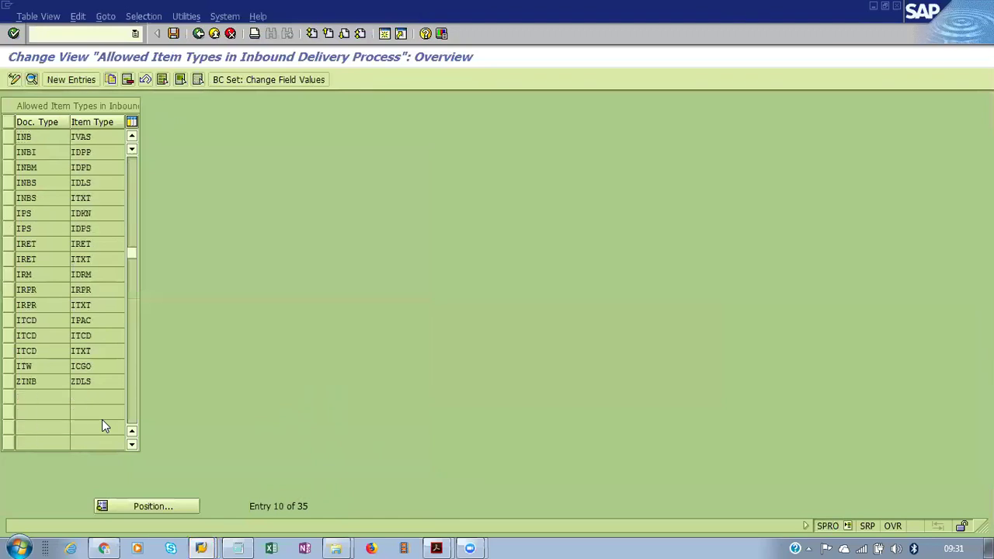
click(8, 335)
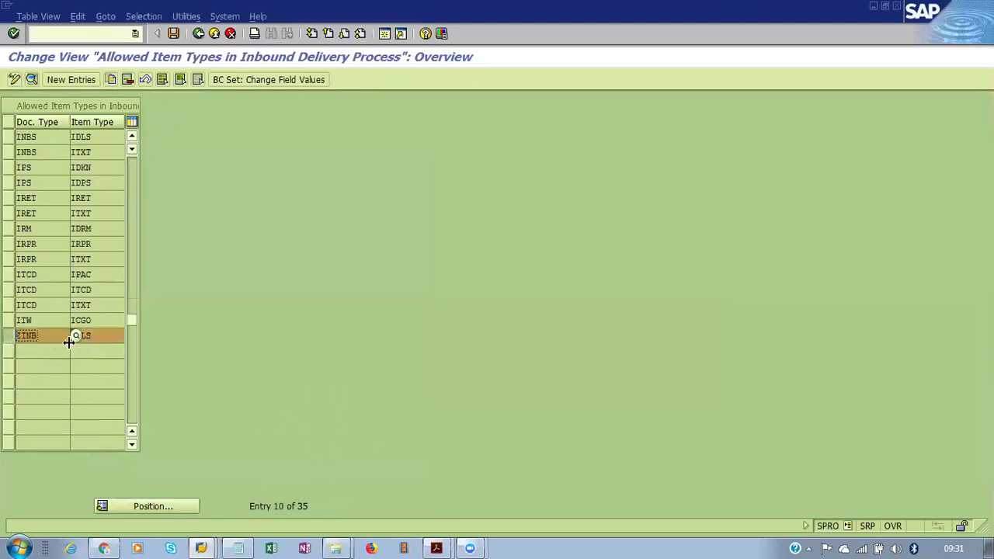
click(198, 34)
Open Define Item Type Determination for Inbound Delivery Process, examine the ZINB entry's preceding and determined item types, and return to the IMG
click(207, 356)
click(113, 355)
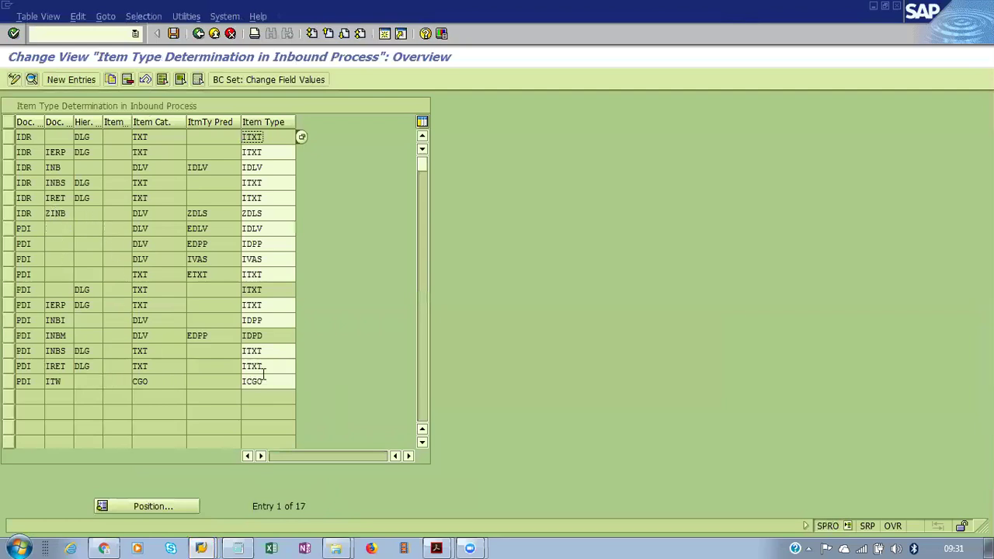
click(6, 214)
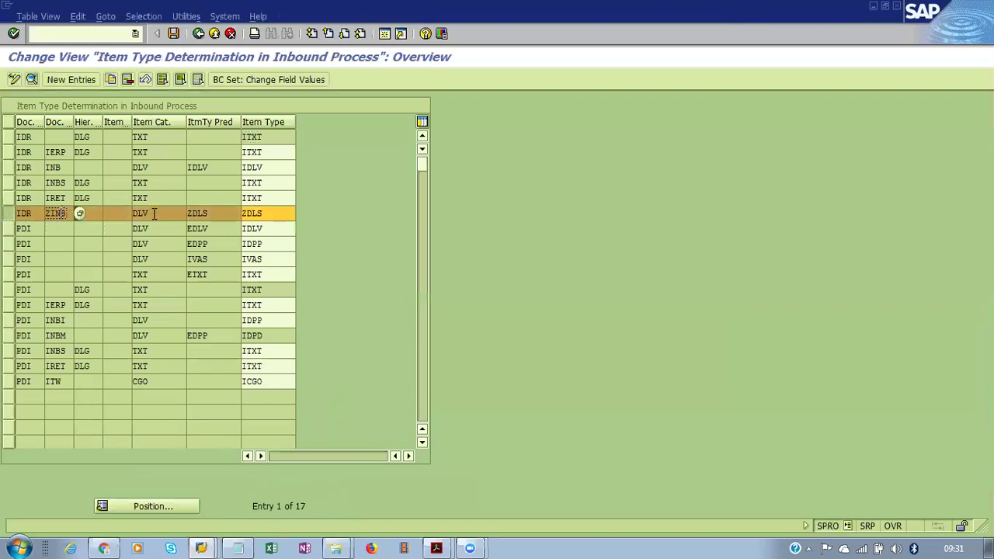
click(215, 211)
click(275, 211)
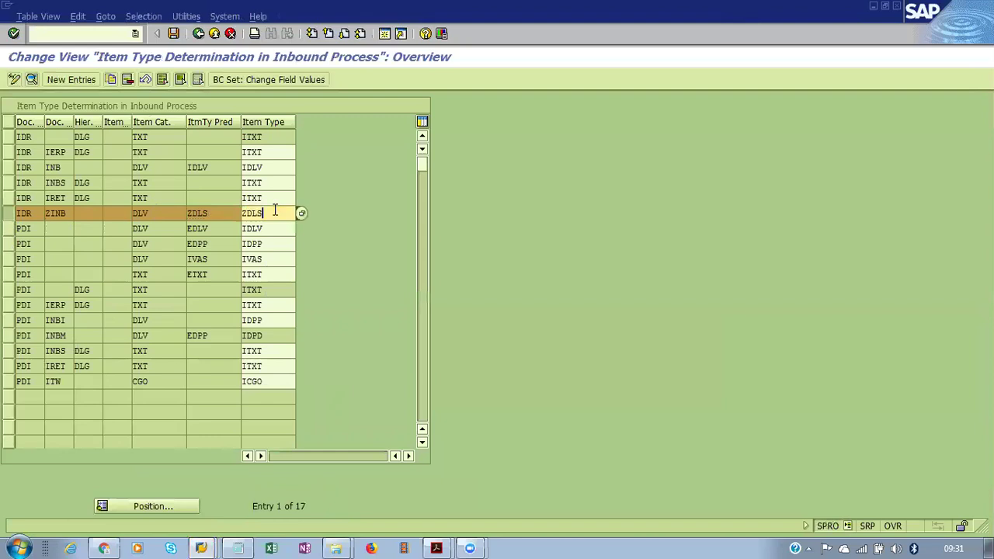
click(198, 33)
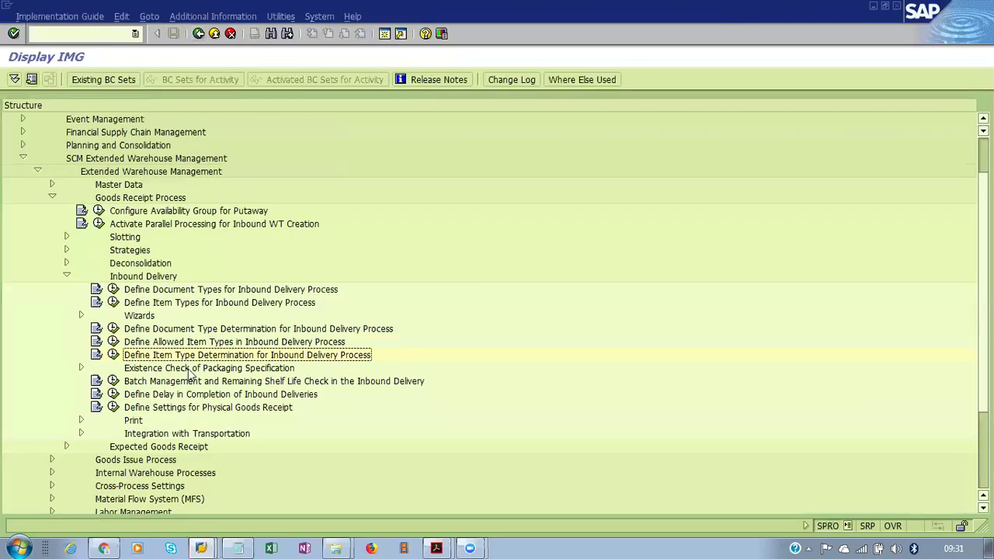
Expand the IMG structure to Interfaces, ERP Integration, Delivery Processing under Extended Warehouse Management
scroll(188, 399, down, 1)
scroll(188, 400, down, 2)
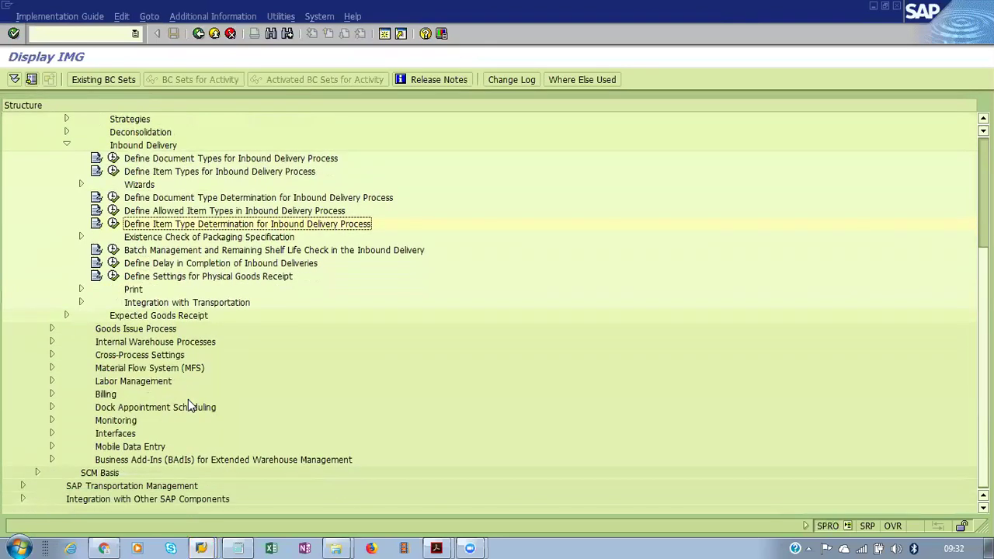
click(52, 433)
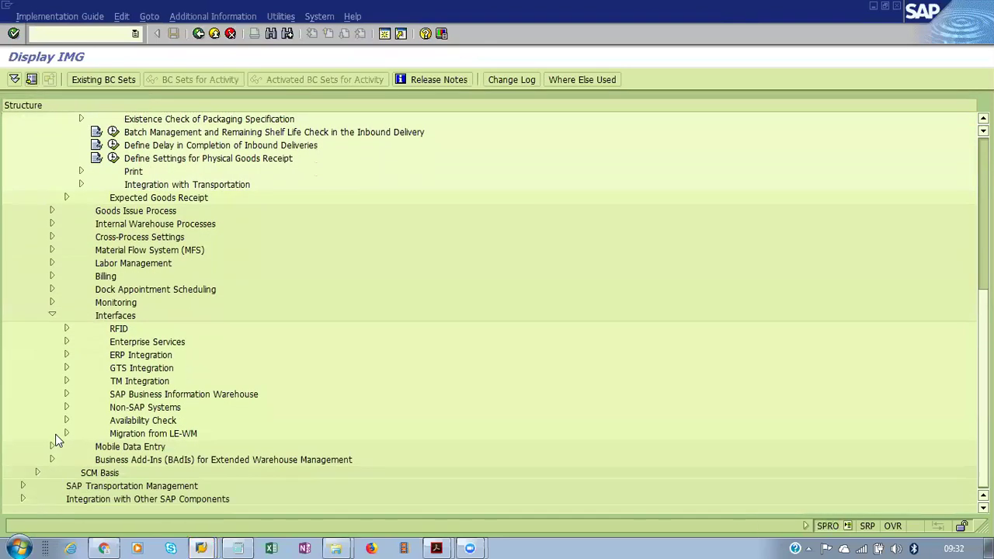
click(67, 355)
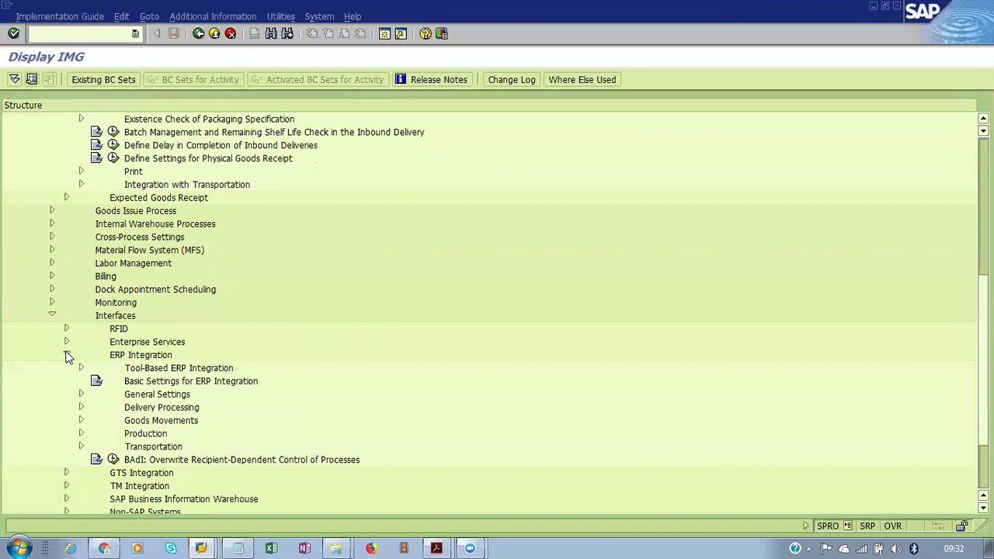
click(81, 407)
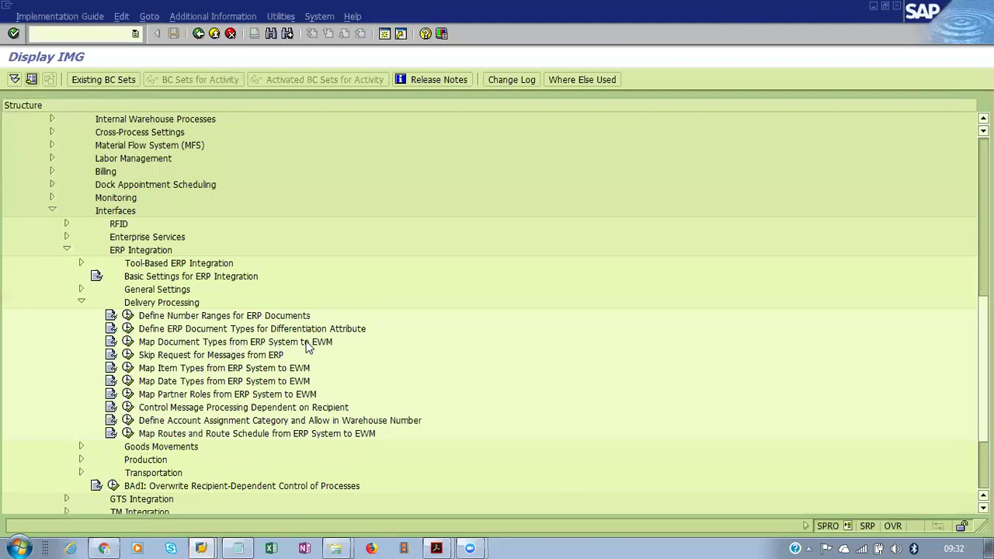
Open Map Document Types from ERP System to EWM, examine the mapping of delivery type DIG to ZINB, and return to the IMG
click(127, 342)
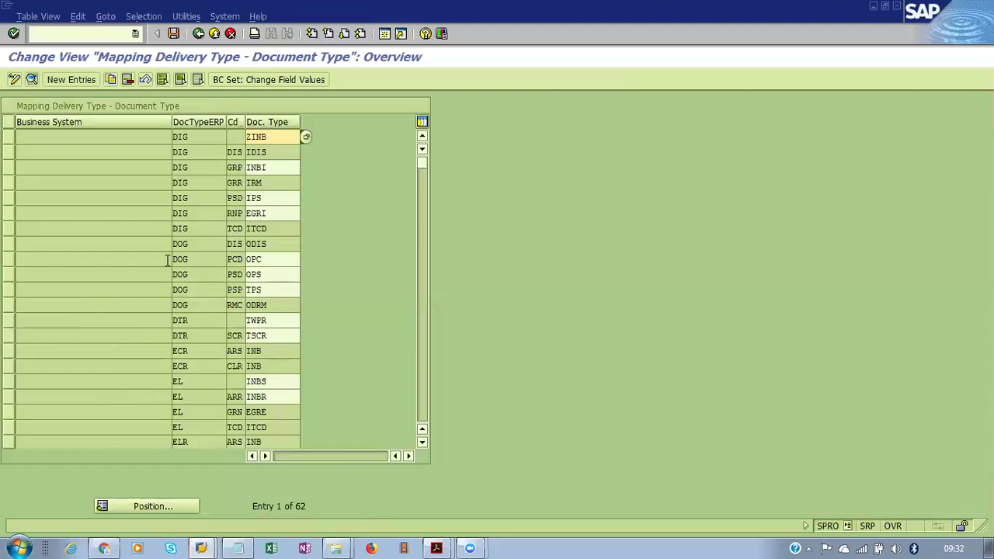
click(194, 138)
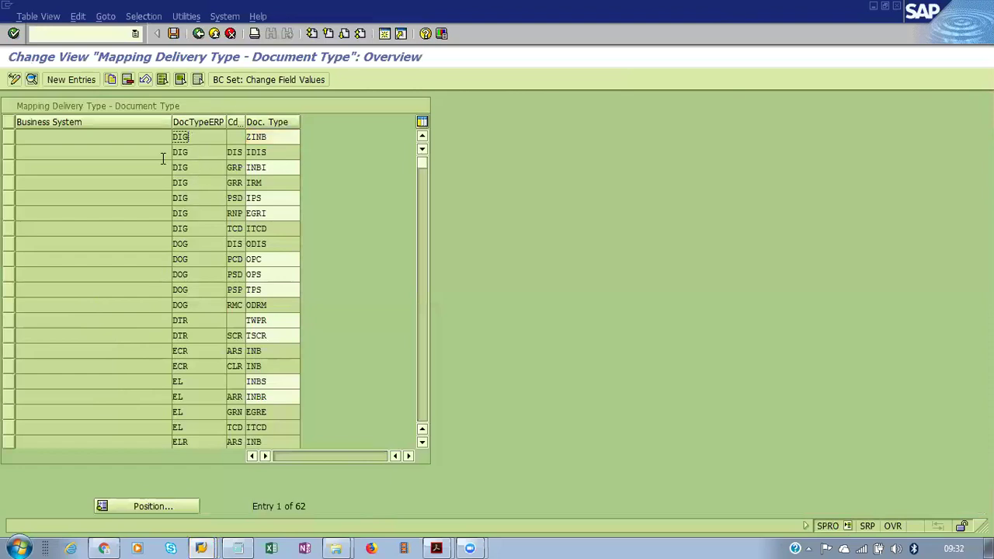
click(7, 137)
click(7, 138)
click(198, 33)
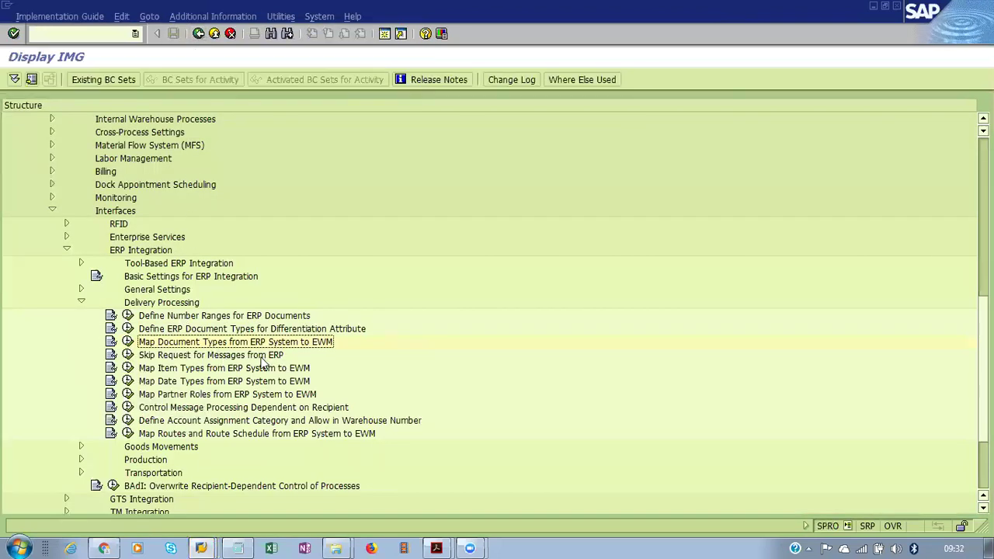
Open Map Item Types from ERP System to EWM, examine the DIG, DIGN and ZINB mapping to ZDLS, and return to the IMG
click(127, 368)
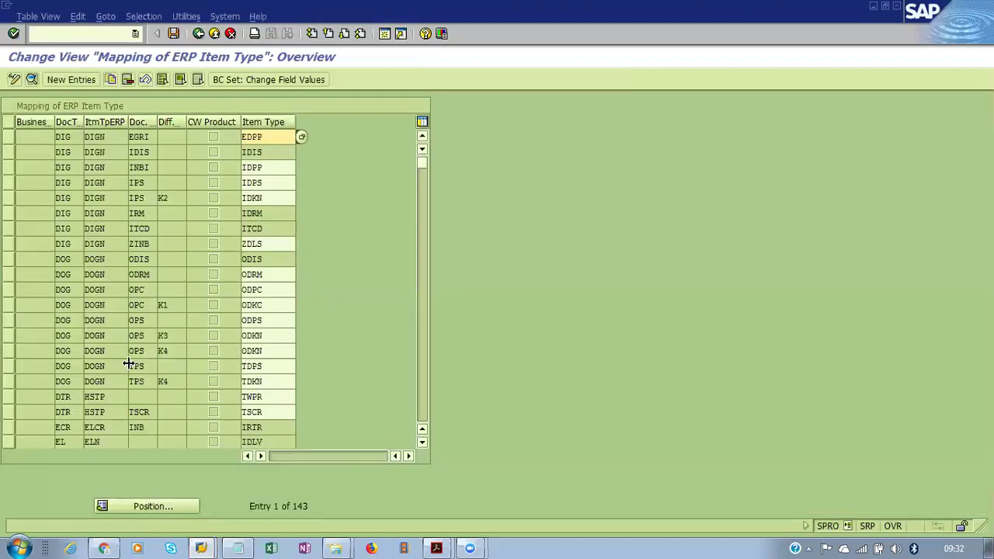
click(9, 243)
click(116, 244)
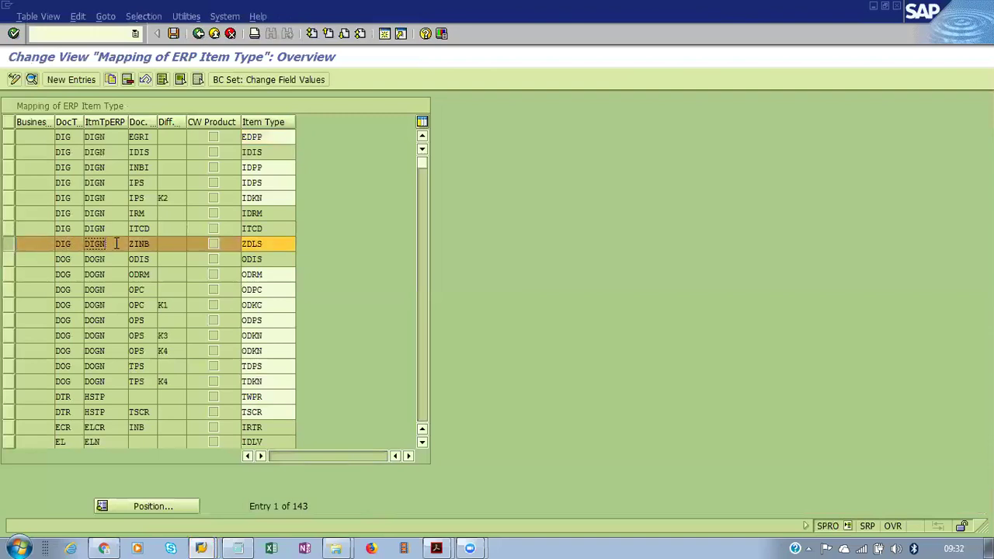
click(266, 243)
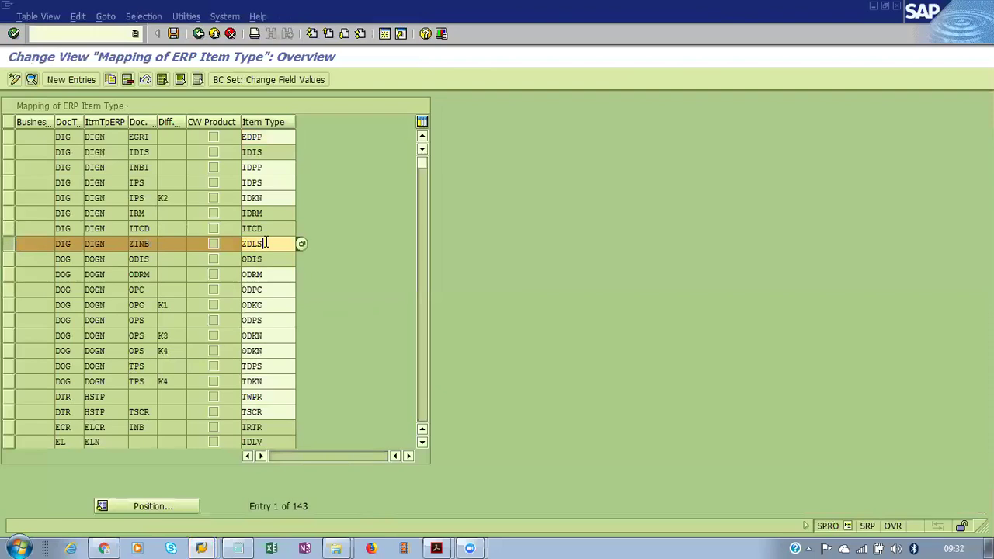
click(198, 33)
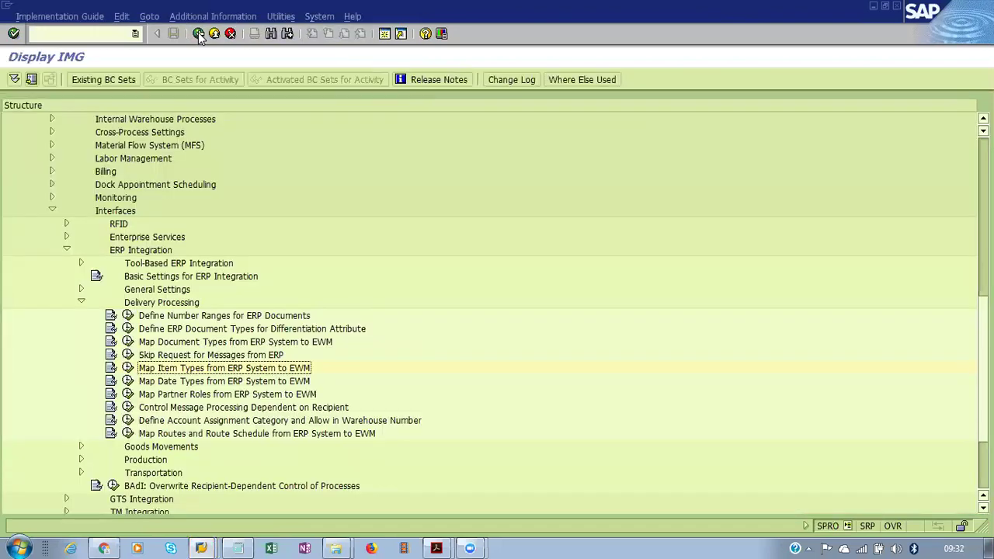
Open Map Date Types from ERP System to EWM and look through the date/time type mappings
click(127, 381)
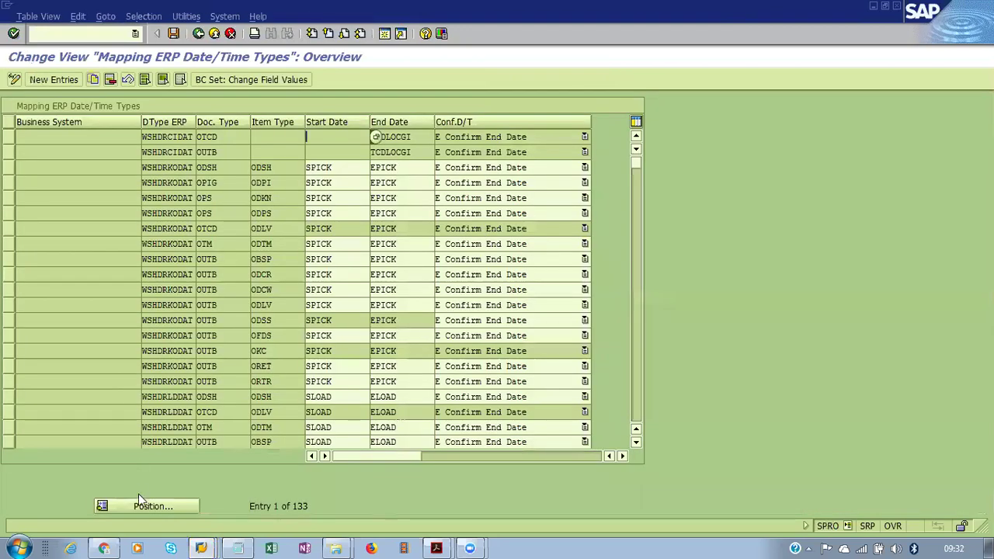
scroll(148, 376, down, 3)
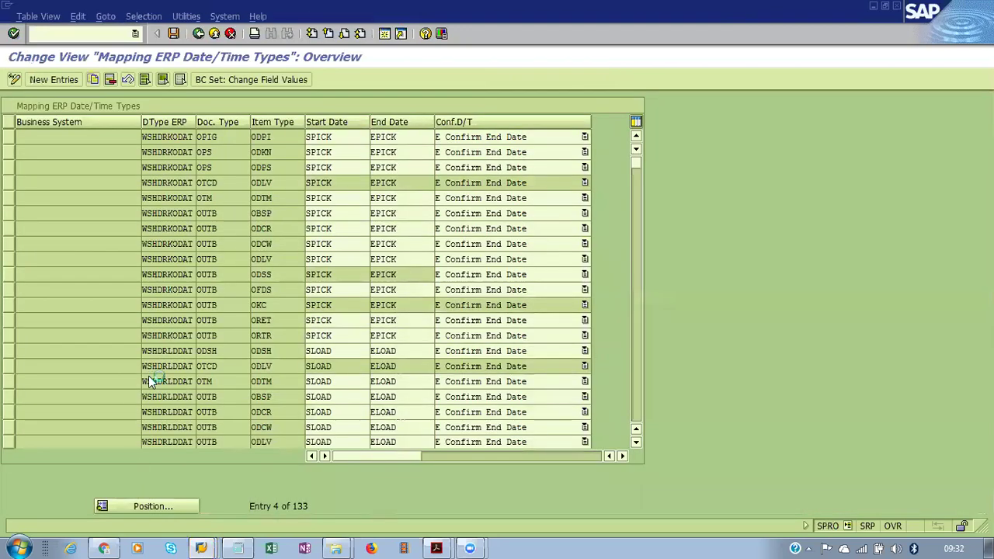
scroll(149, 376, down, 7)
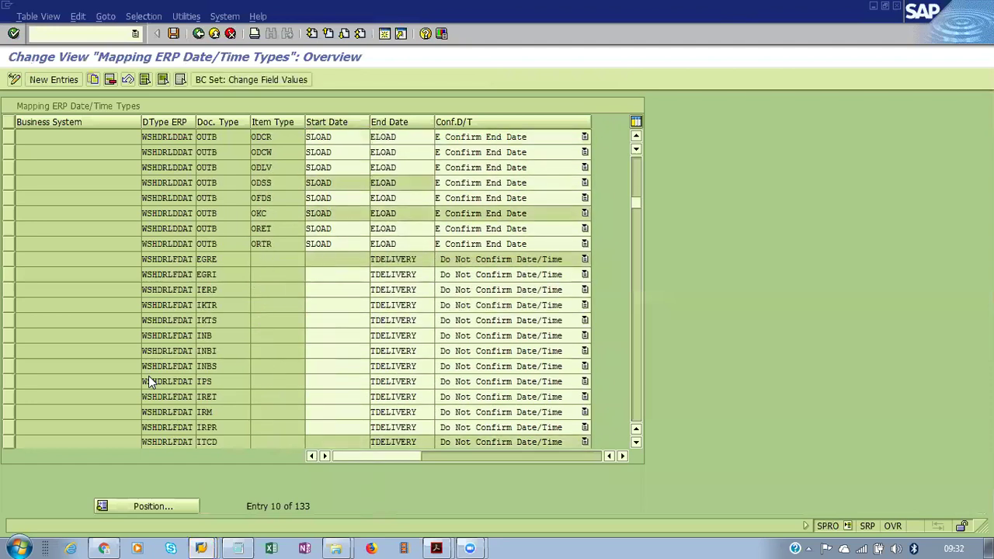
scroll(149, 376, down, 4)
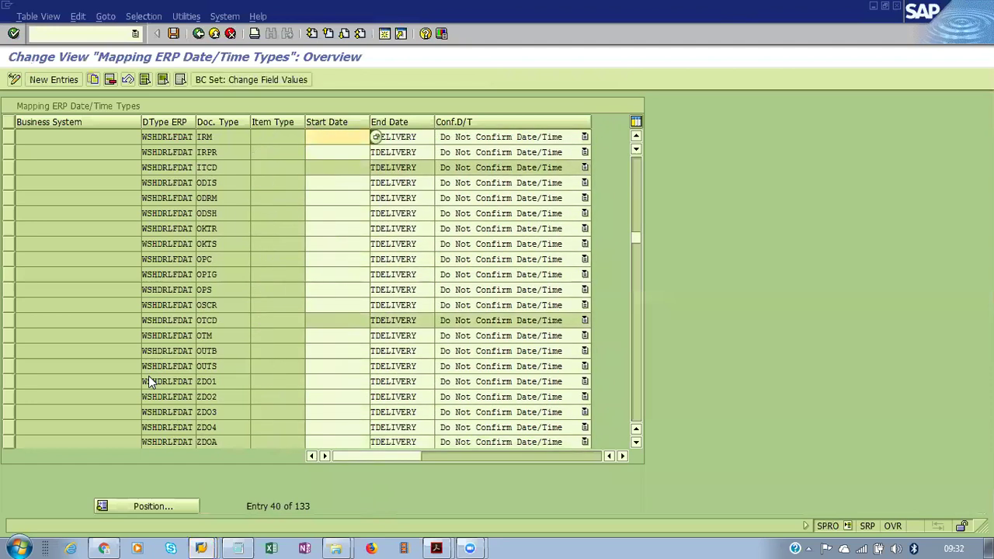
scroll(148, 376, down, 4)
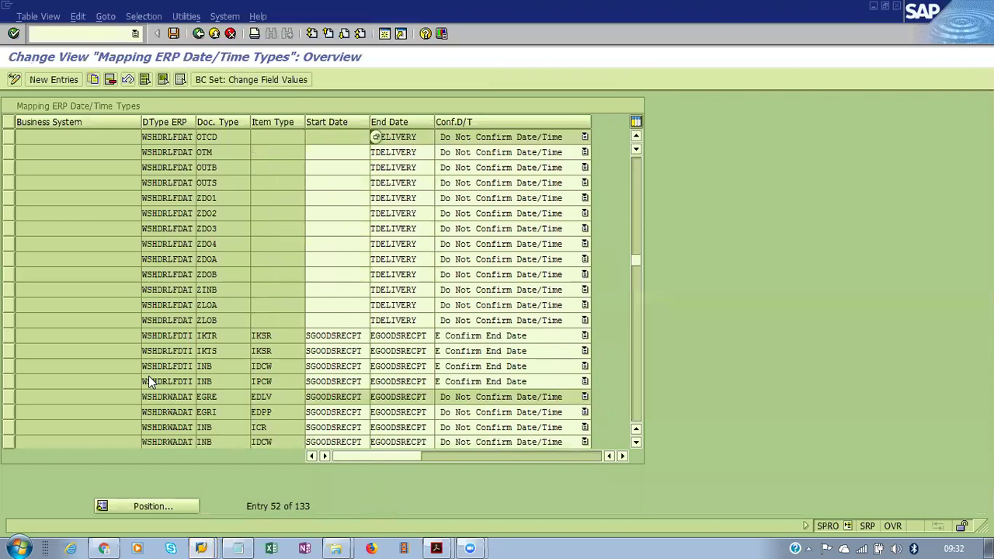
scroll(149, 376, down, 5)
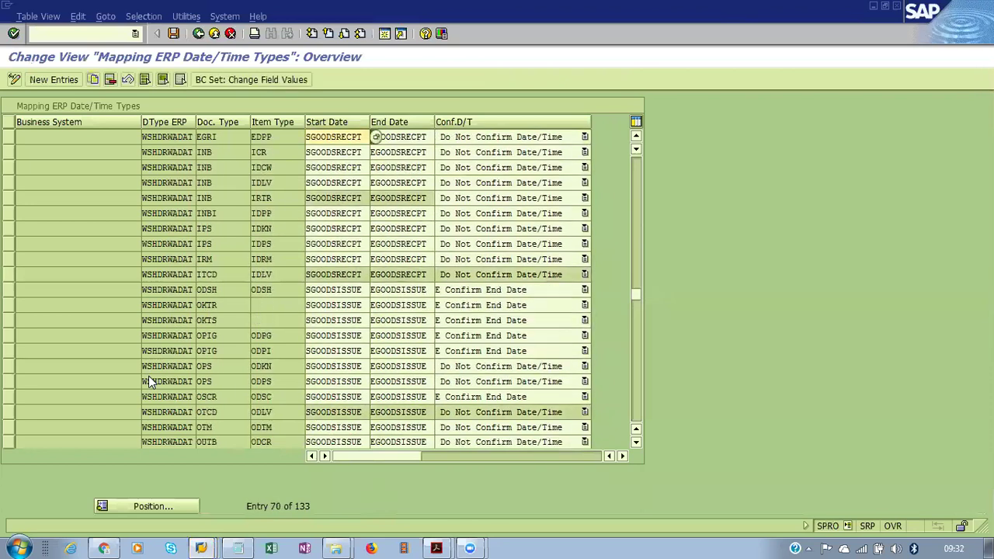
scroll(148, 376, down, 7)
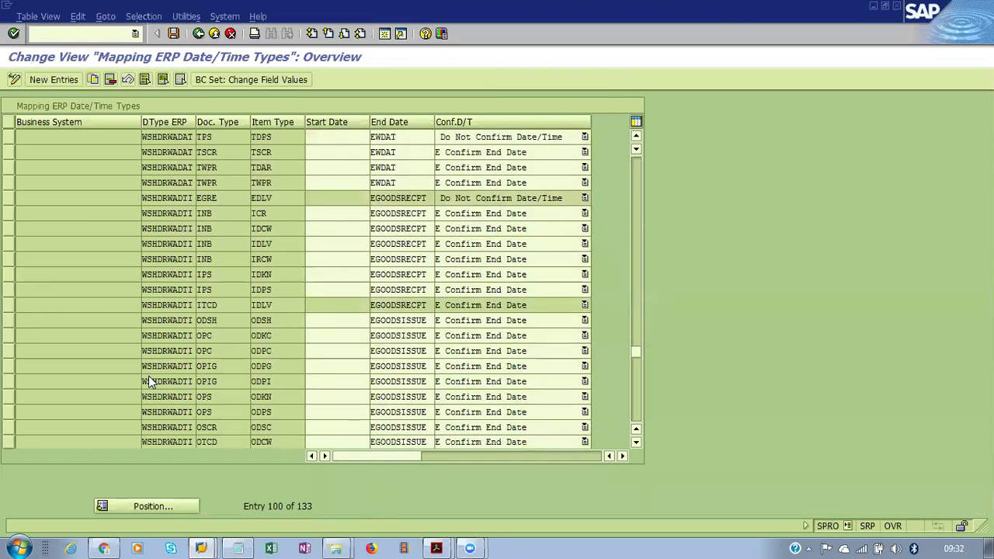
scroll(148, 376, down, 4)
scroll(148, 376, down, 3)
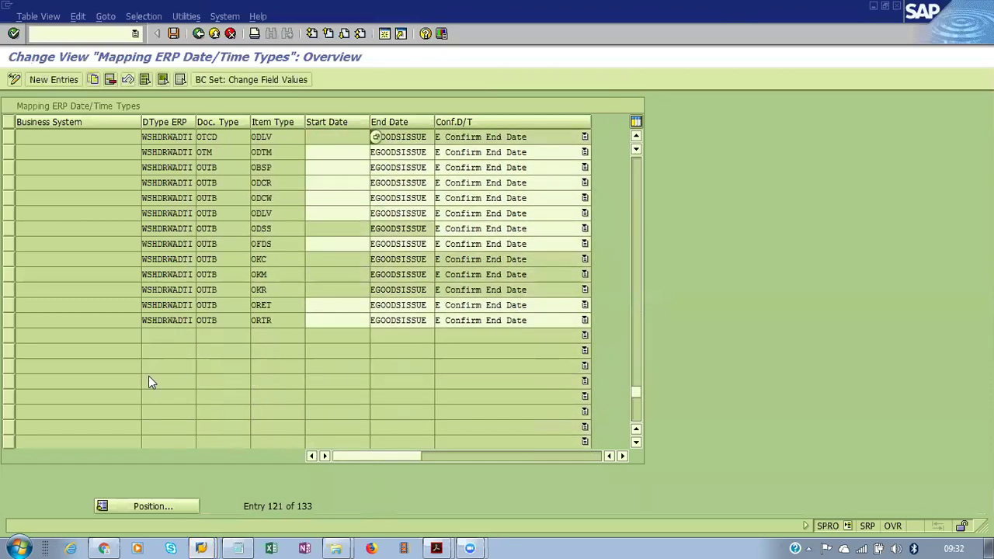
Locate the ZINB entry for date type WSHDRLFDAT, examine its start and end date mapping, and return to the IMG
scroll(148, 376, up, 5)
scroll(148, 376, up, 8)
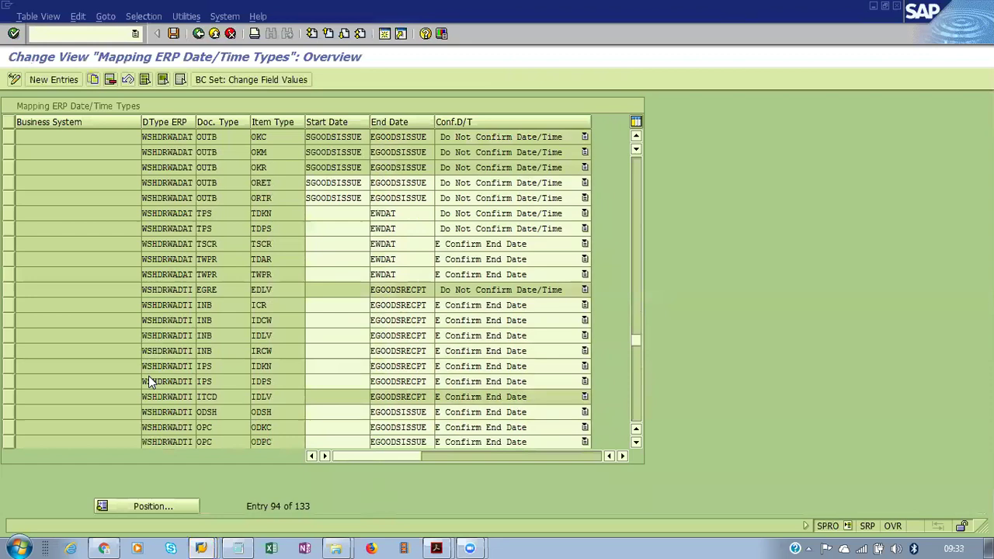
scroll(148, 376, up, 6)
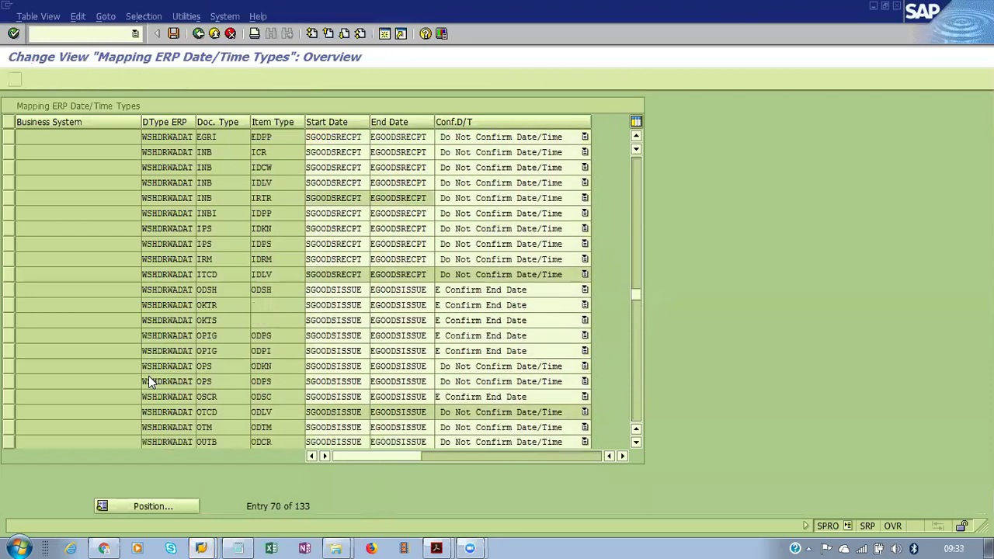
scroll(149, 375, up, 2)
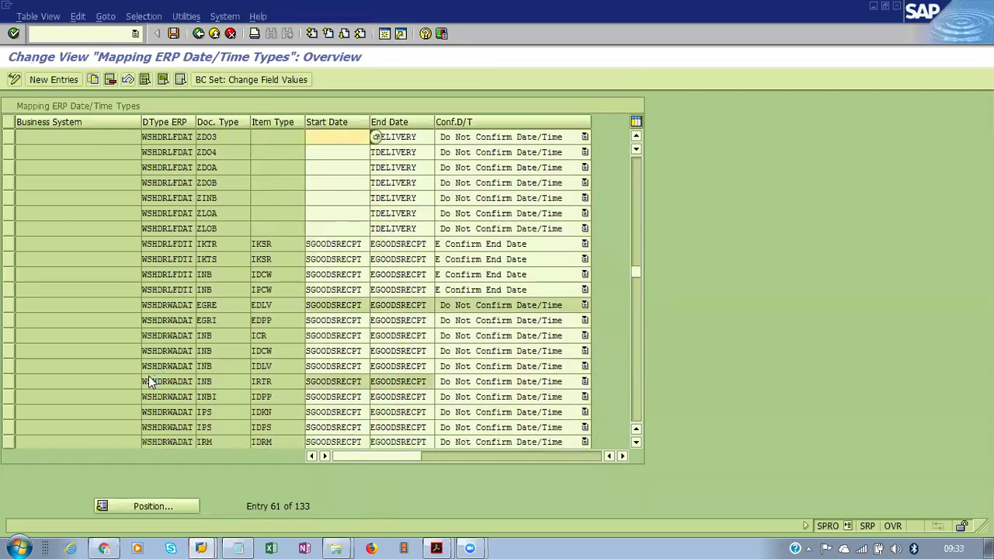
click(9, 243)
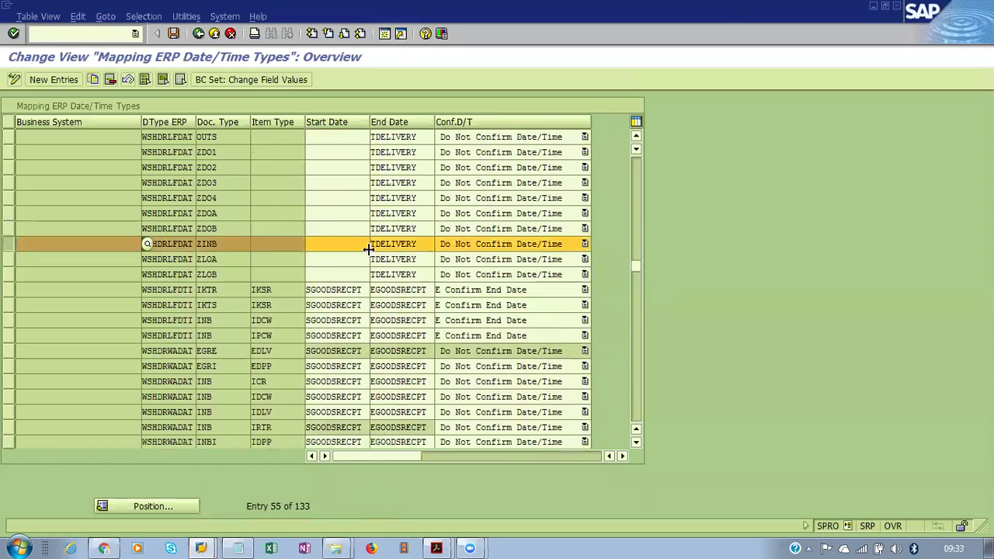
click(340, 243)
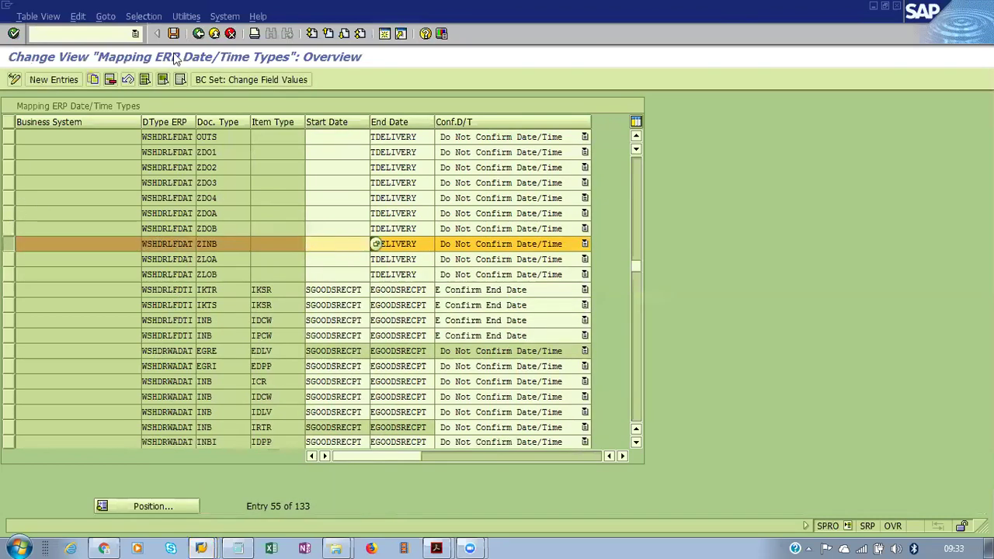
click(199, 34)
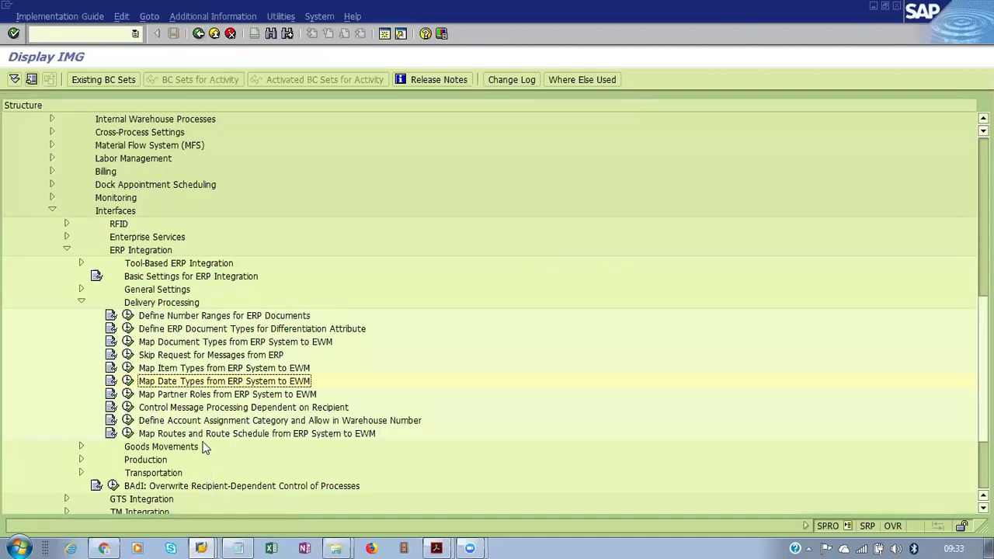
Leave the IMG and open the inbound delivery maintenance transaction /SCWM/PRDI
click(92, 31)
text(/n)
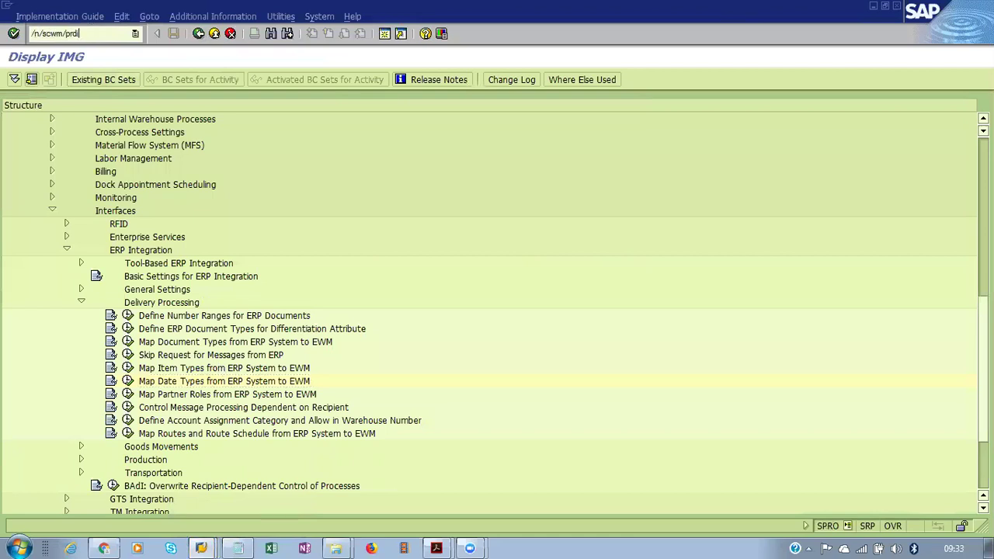
text(/scwm/prdi)
key(Return)
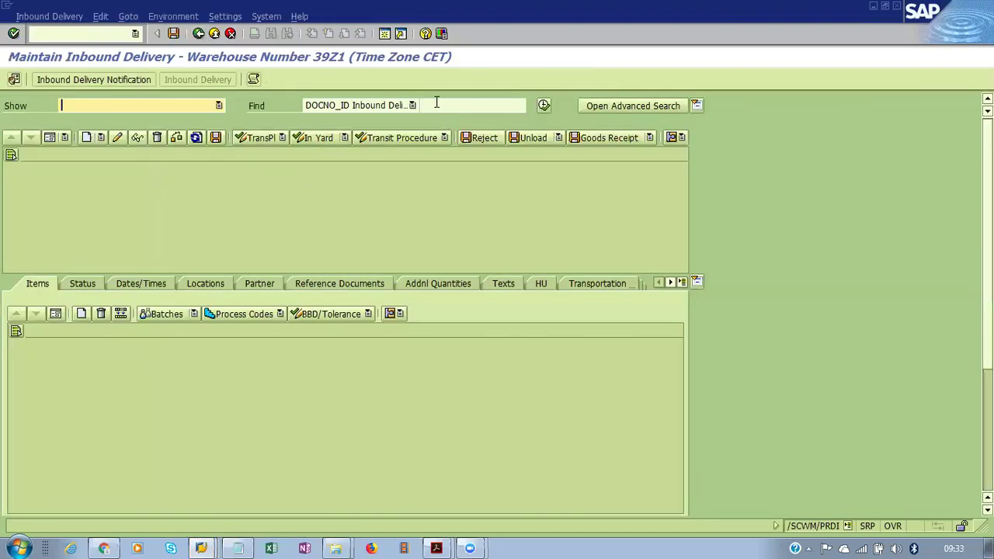
Find the inbound delivery by its ERP document number 180001039
click(412, 105)
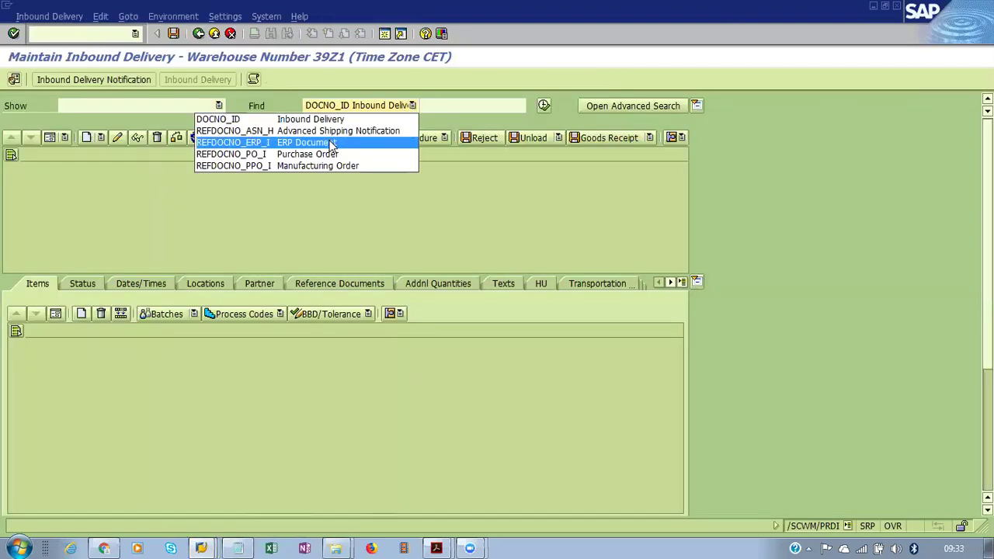
click(334, 147)
click(438, 107)
click(453, 116)
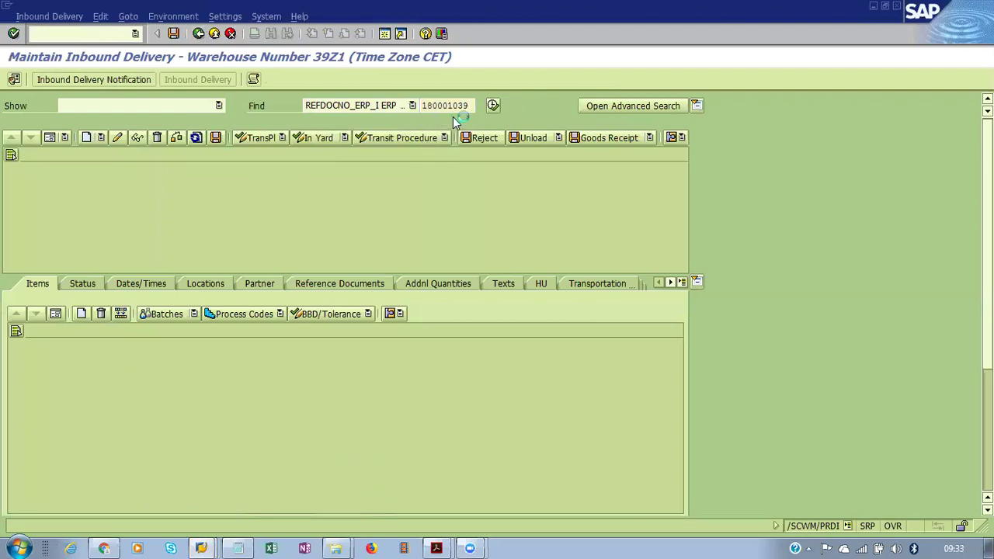
key(Return)
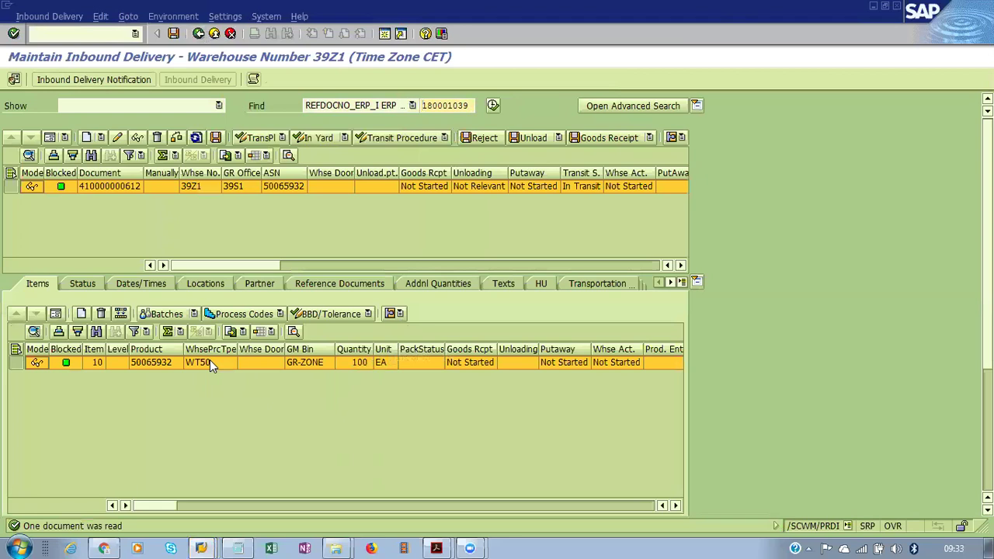
Open the delivery's header and item details and examine the document type, item type and warehouse process type
double_click(61, 185)
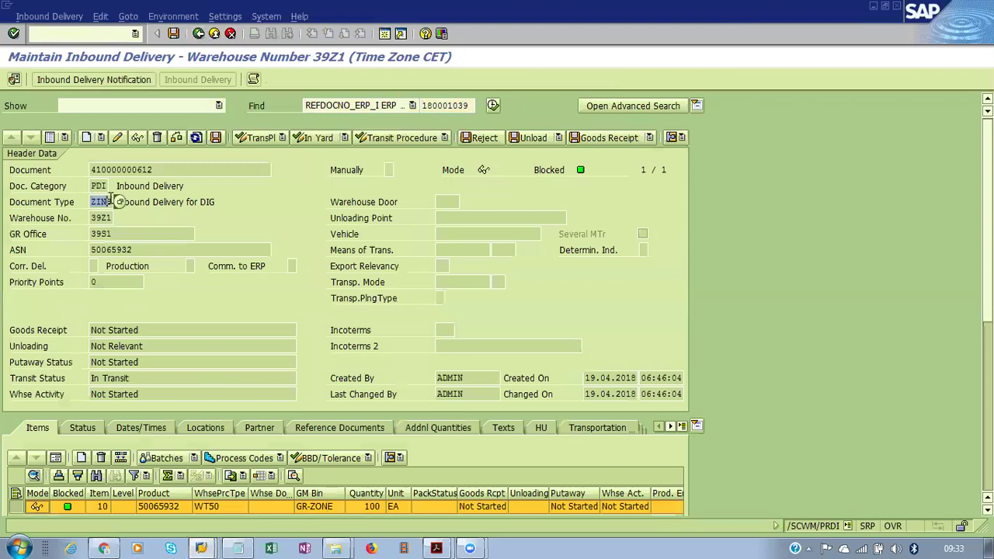
scroll(175, 371, down, 1)
click(55, 425)
scroll(151, 457, down, 3)
scroll(153, 452, down, 2)
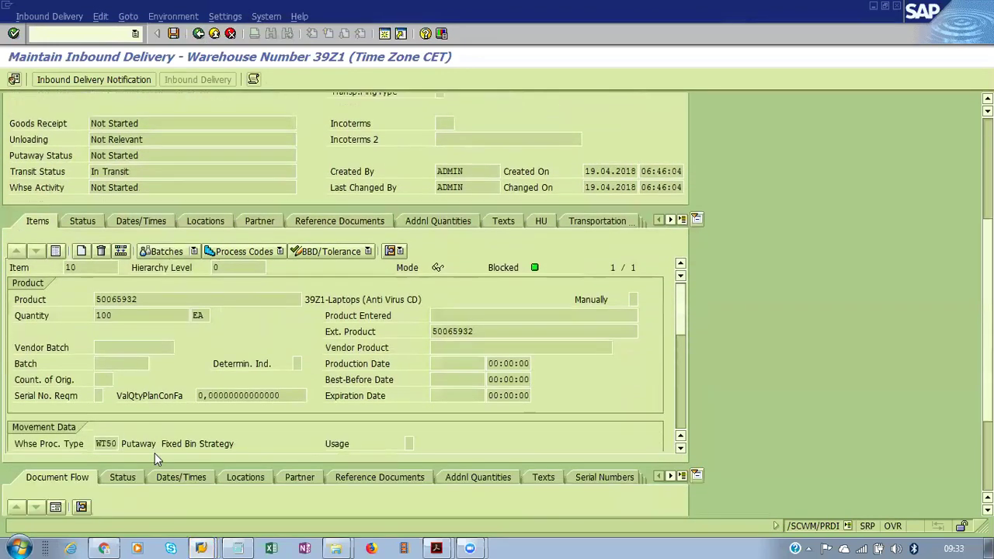
scroll(157, 447, down, 5)
scroll(157, 446, down, 3)
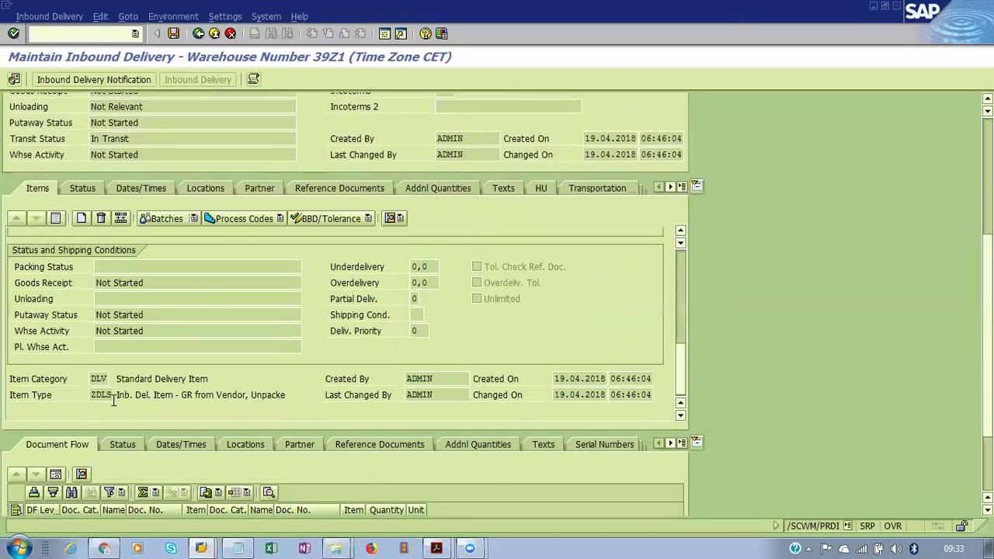
scroll(192, 395, up, 5)
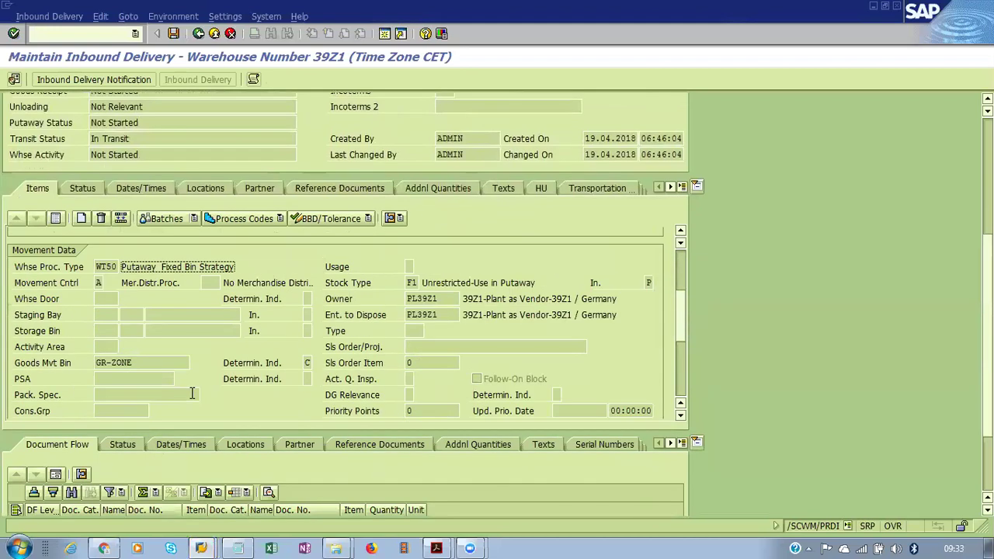
drag(100, 315, 264, 320)
Create a new SAP session and display the reference IMG through SPRO - Customizing - Edit Project
key(alt+Tab)
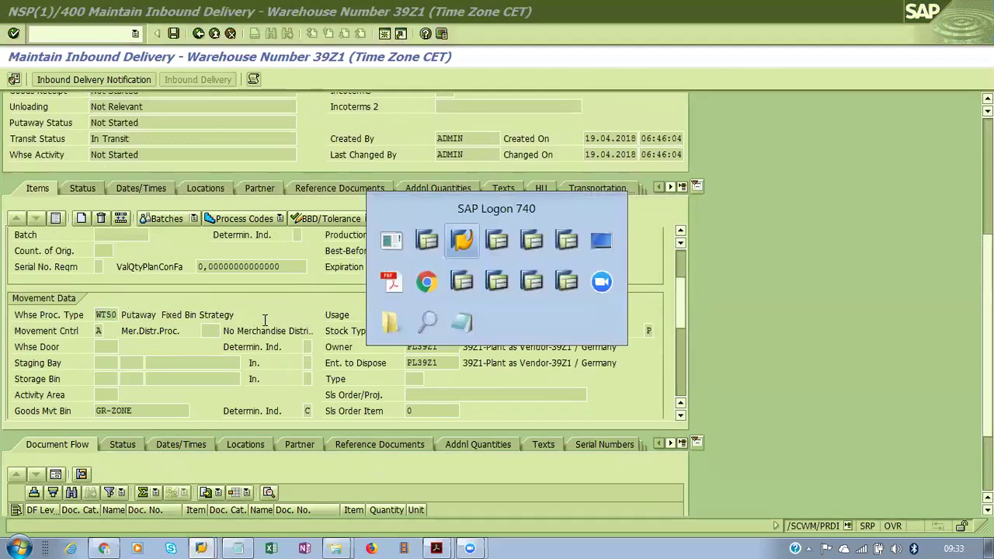
click(430, 242)
click(266, 17)
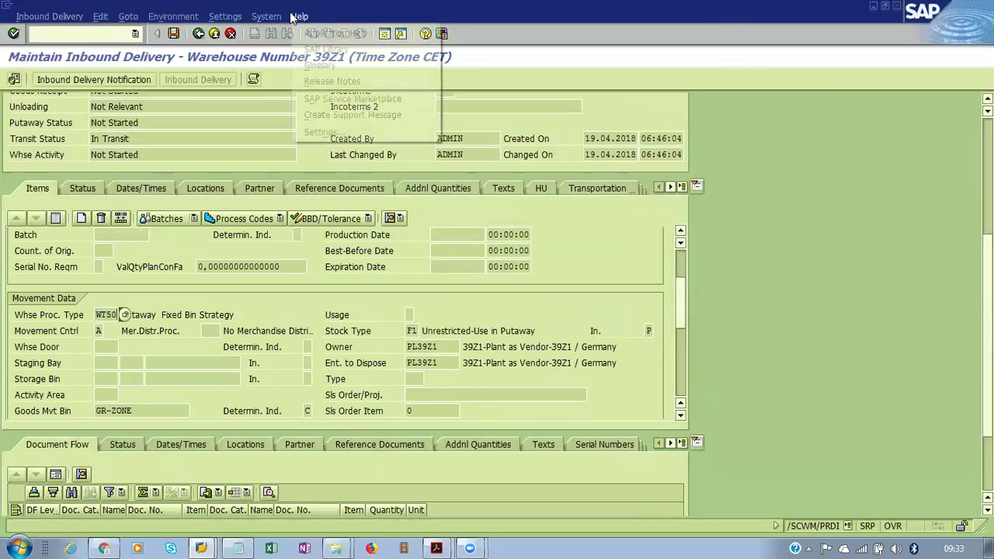
click(300, 33)
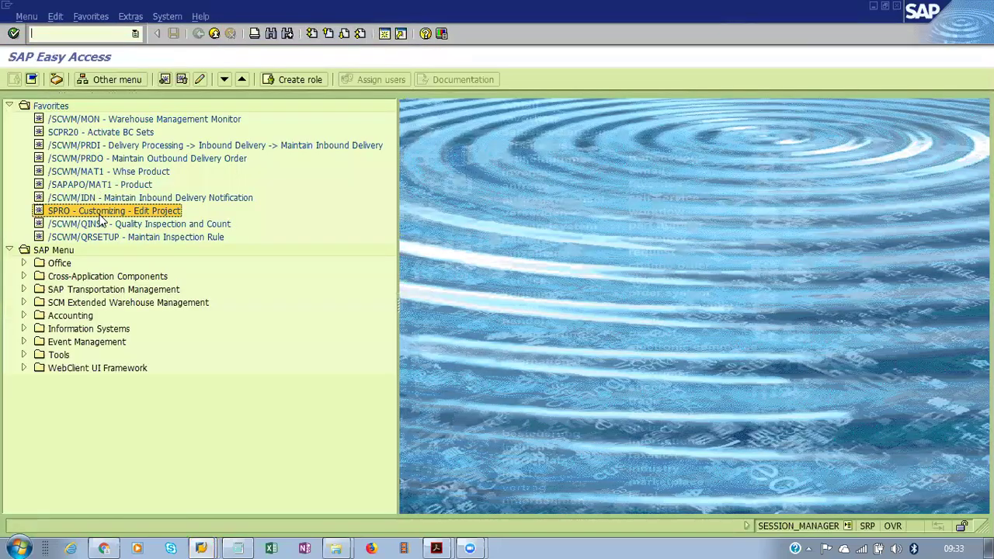
double_click(99, 211)
click(78, 80)
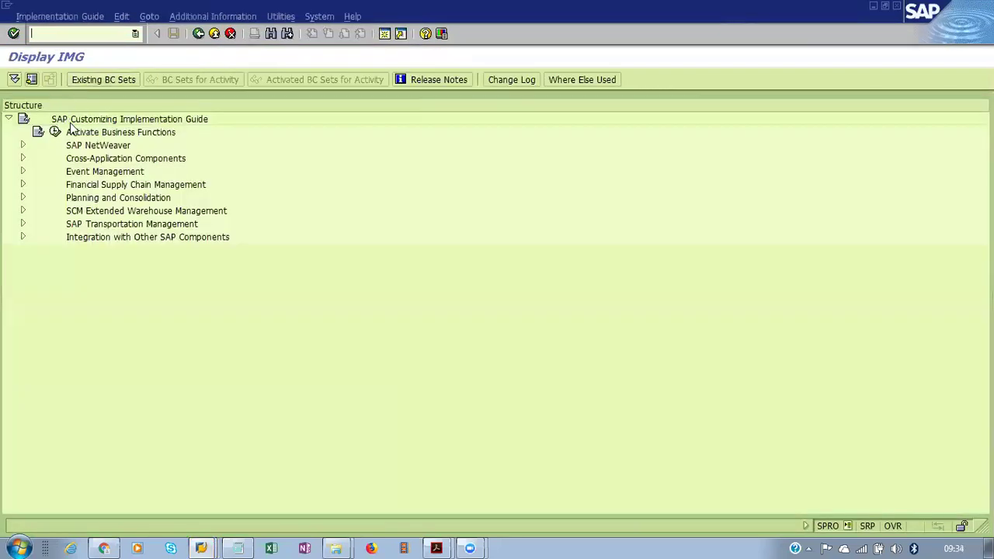
Expand the IMG structure to Cross-Process Settings, Warehouse Task under Extended Warehouse Management
click(22, 210)
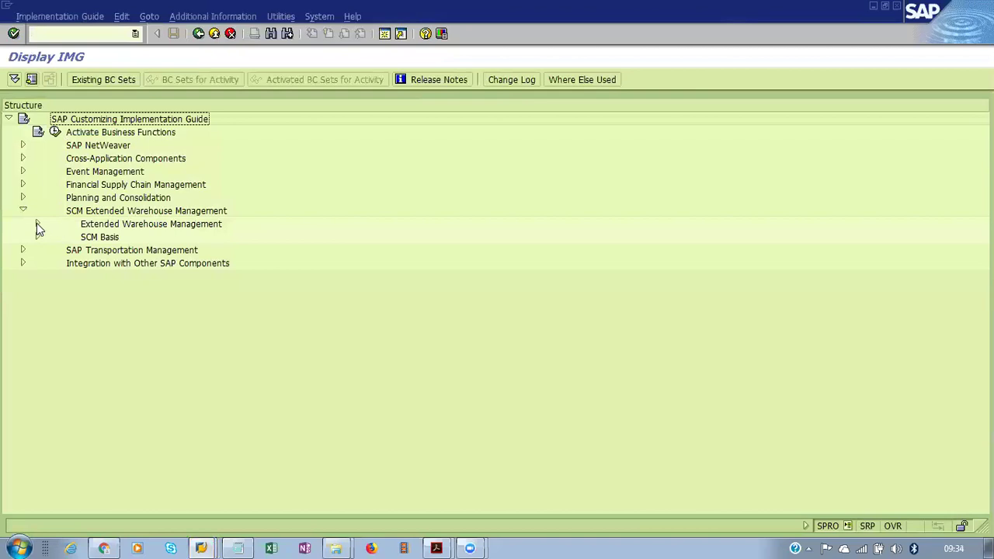
click(37, 223)
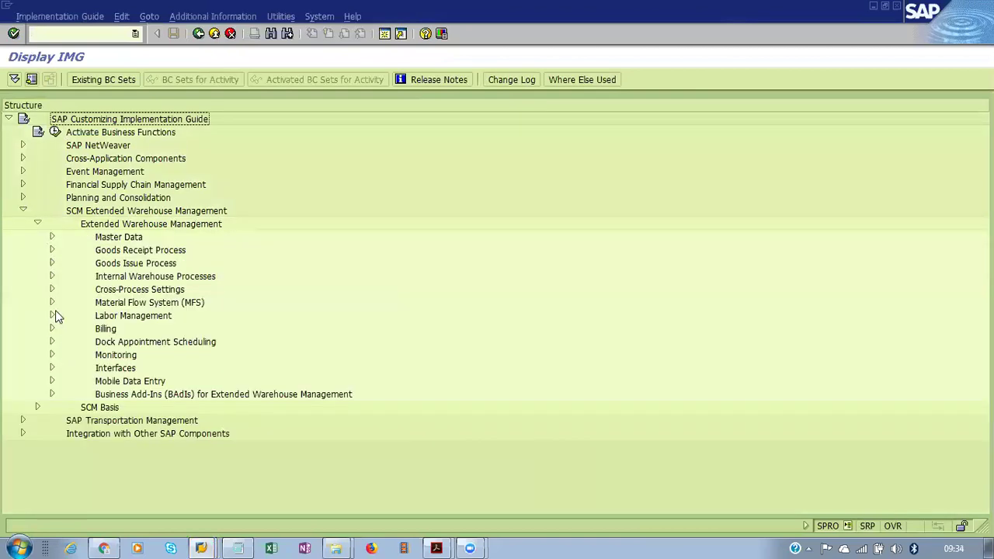
click(52, 289)
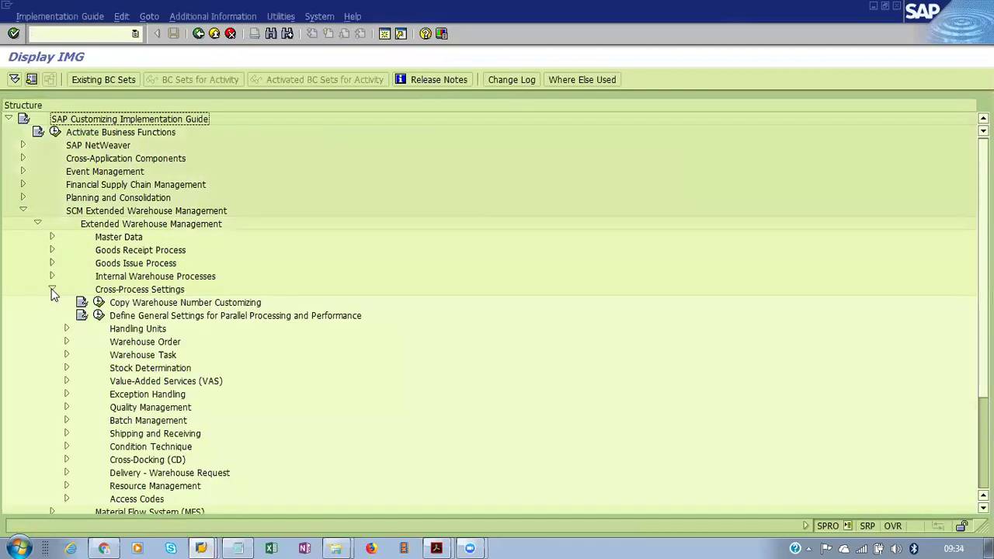
click(68, 354)
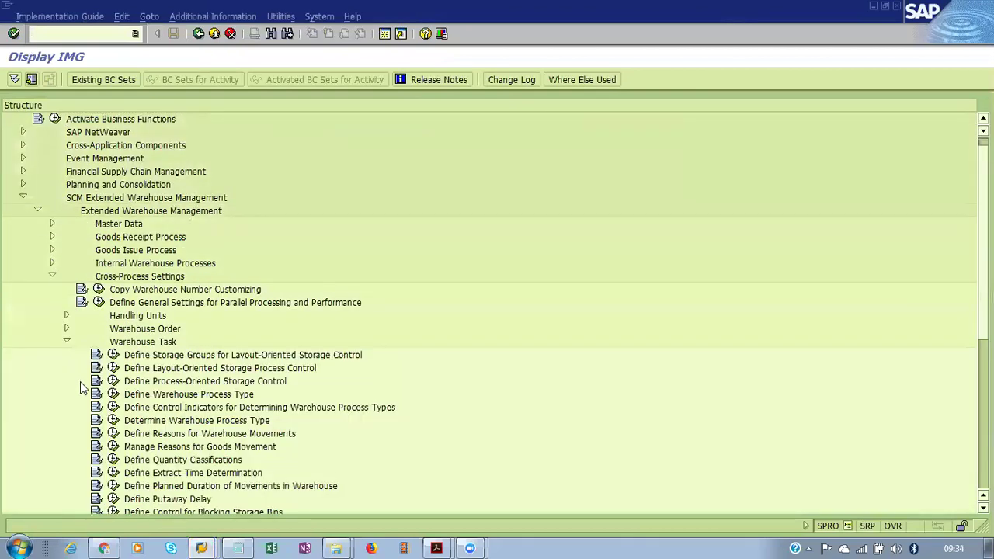
Open Determine Warehouse Process Type, position the table at warehouse 39Z1 and look for the ZINB entry
click(114, 420)
click(165, 508)
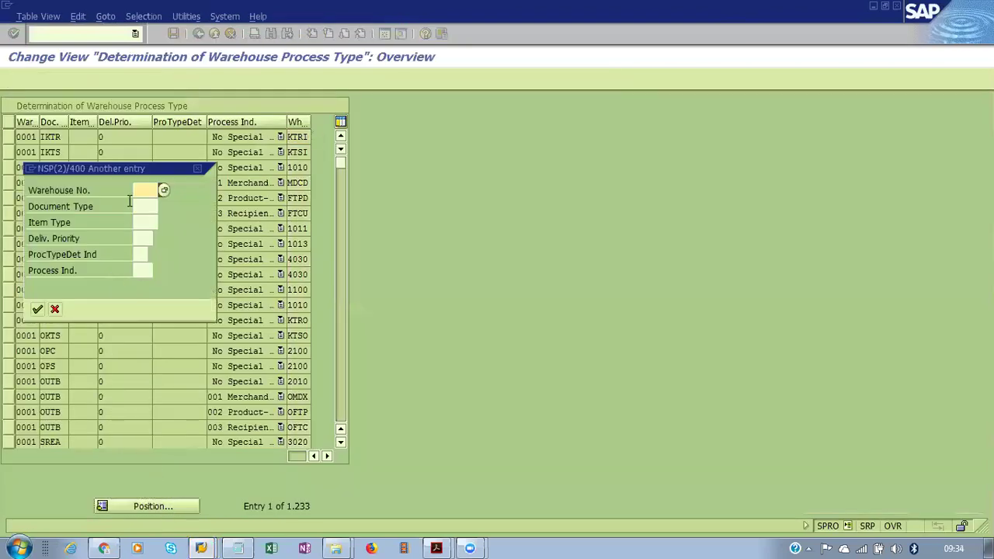
click(154, 190)
click(146, 319)
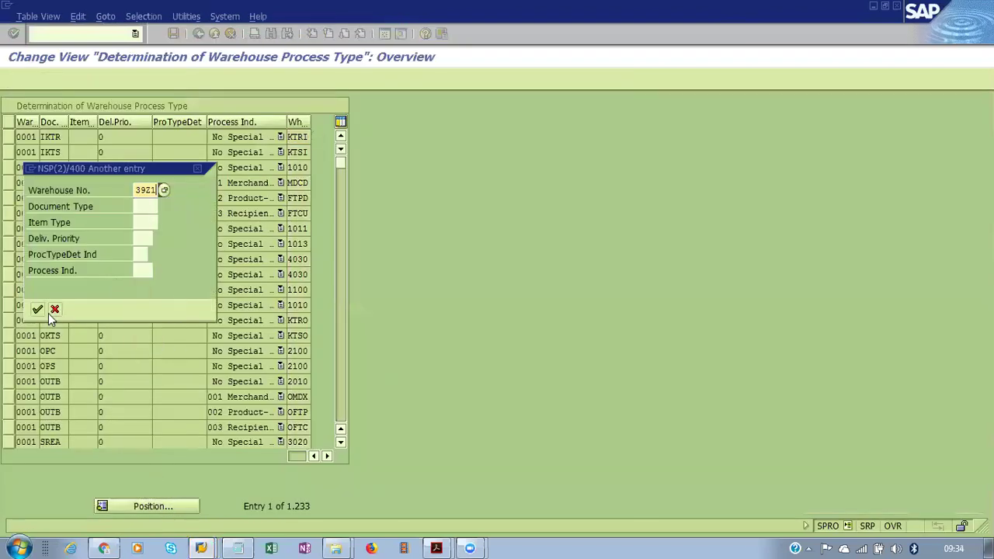
click(36, 309)
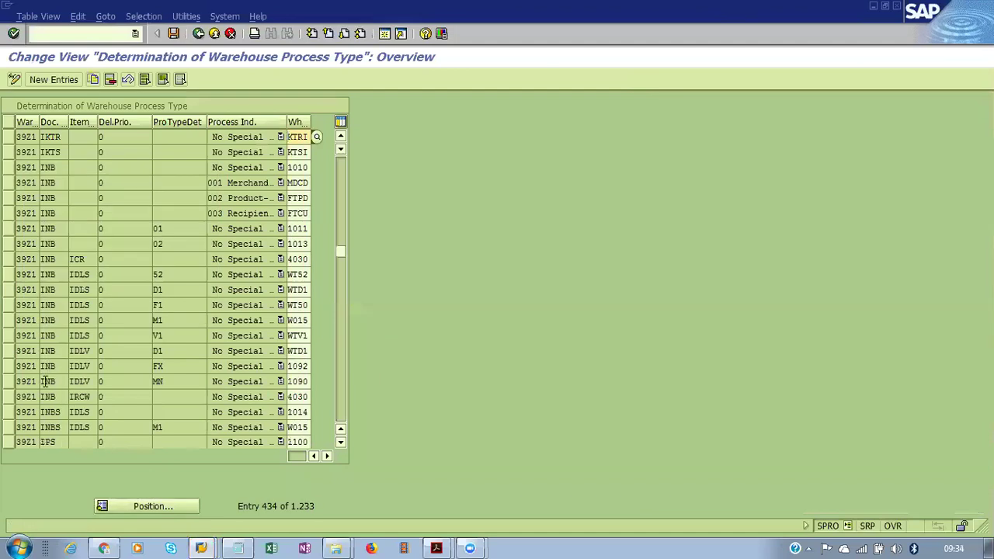
scroll(78, 336, down, 6)
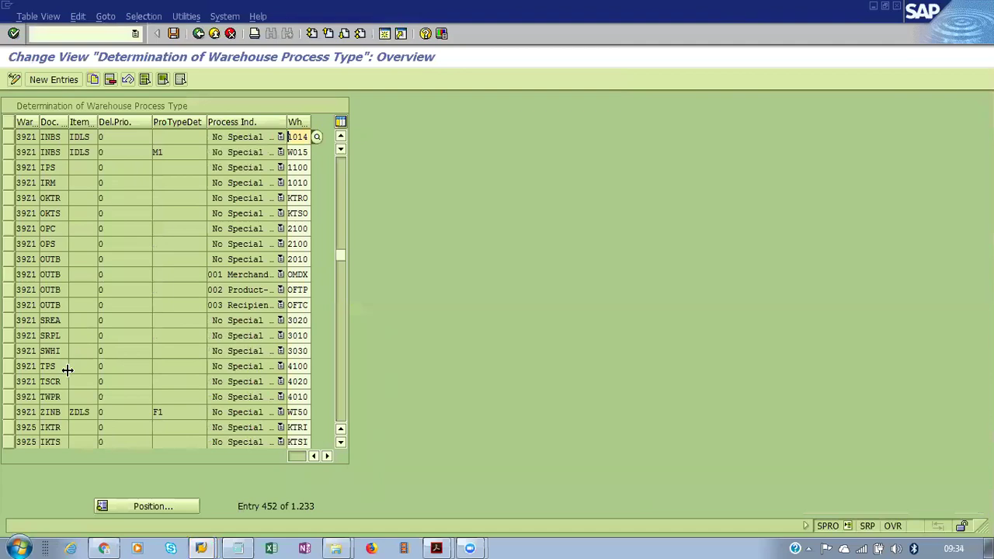
Examine the process type determination entry for warehouse 39Z1, document type ZINB and item type ZDLS, and return to the IMG structure
click(10, 412)
click(87, 410)
click(165, 412)
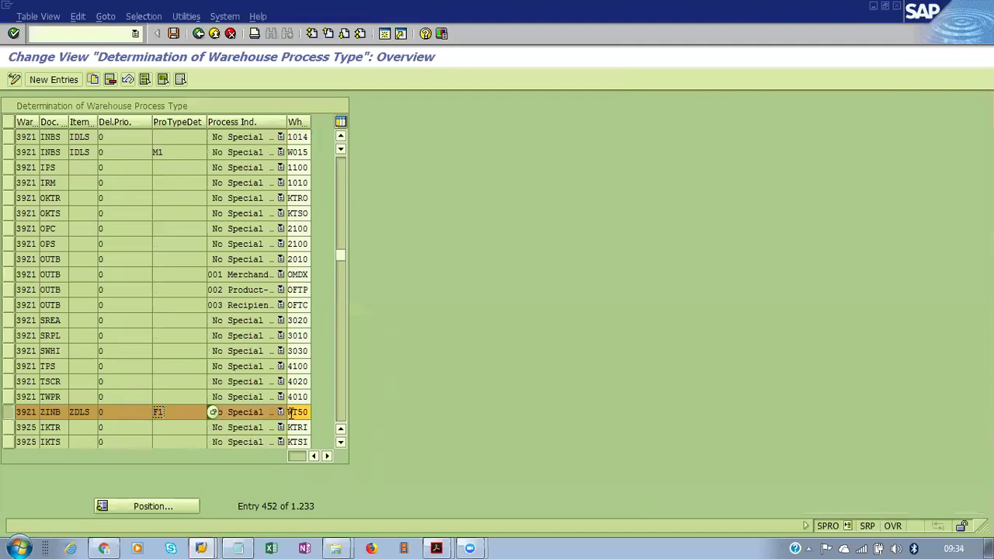
click(199, 33)
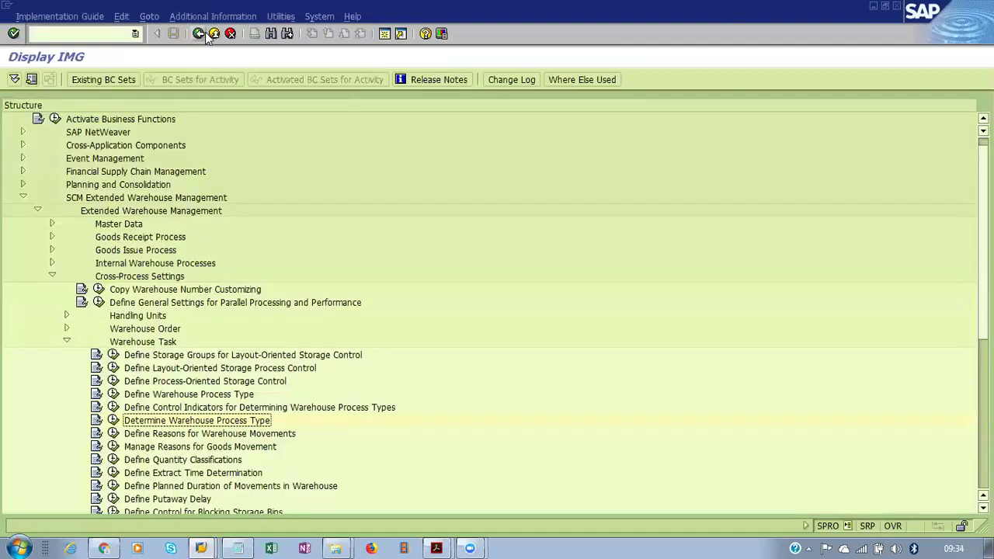
From the inbound delivery item, display the product master and examine the process type determination indicator in its warehouse data
key(alt+Tab)
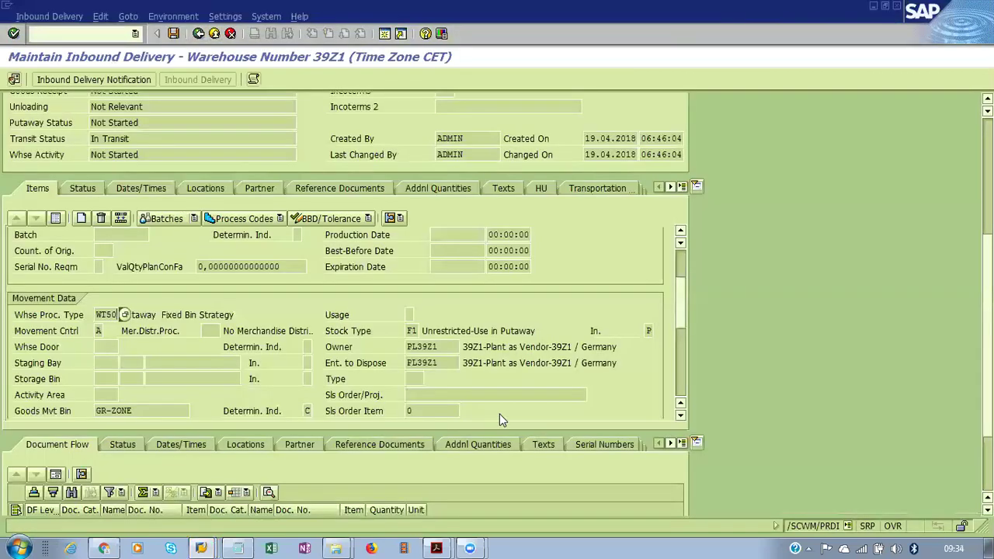
click(397, 219)
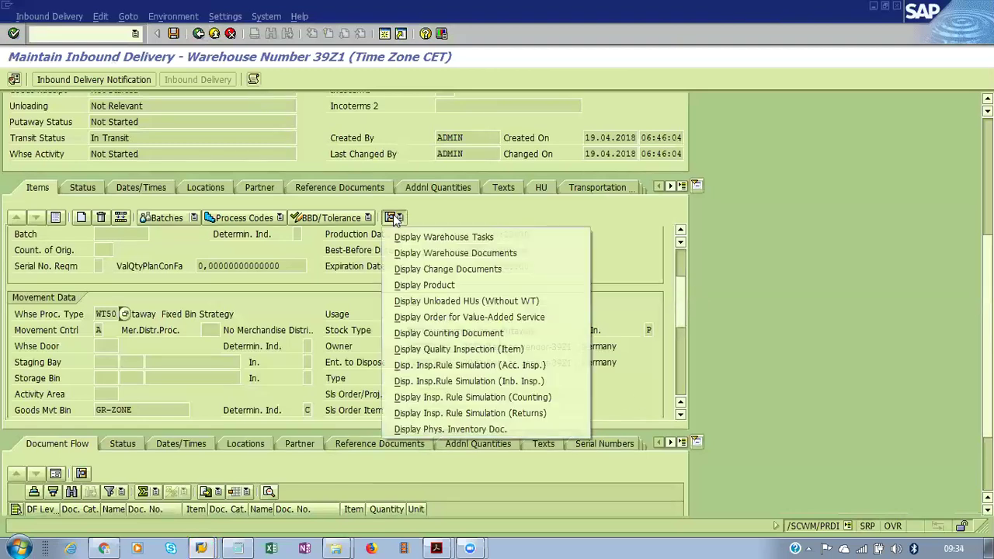
click(428, 285)
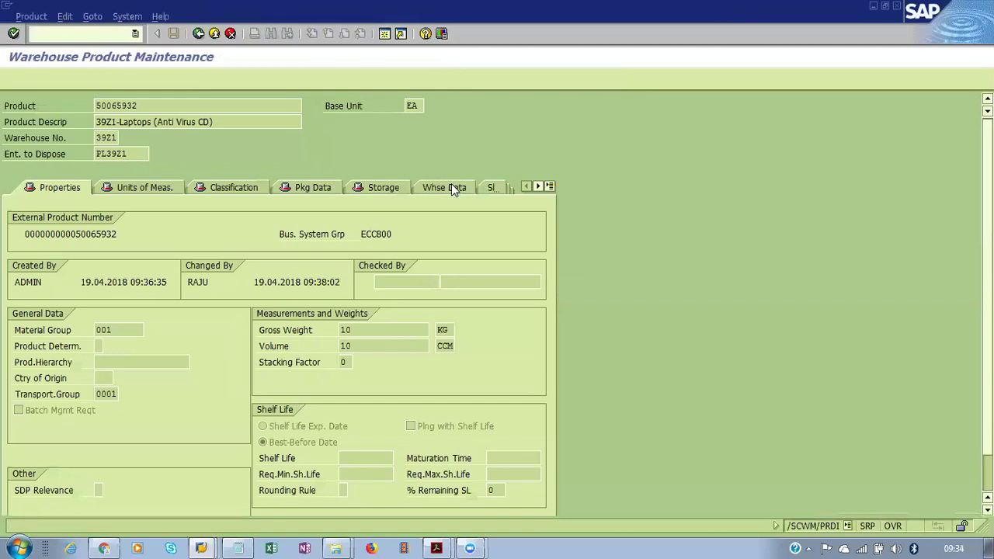
click(454, 188)
drag(16, 252, 303, 254)
key(ctrl+c)
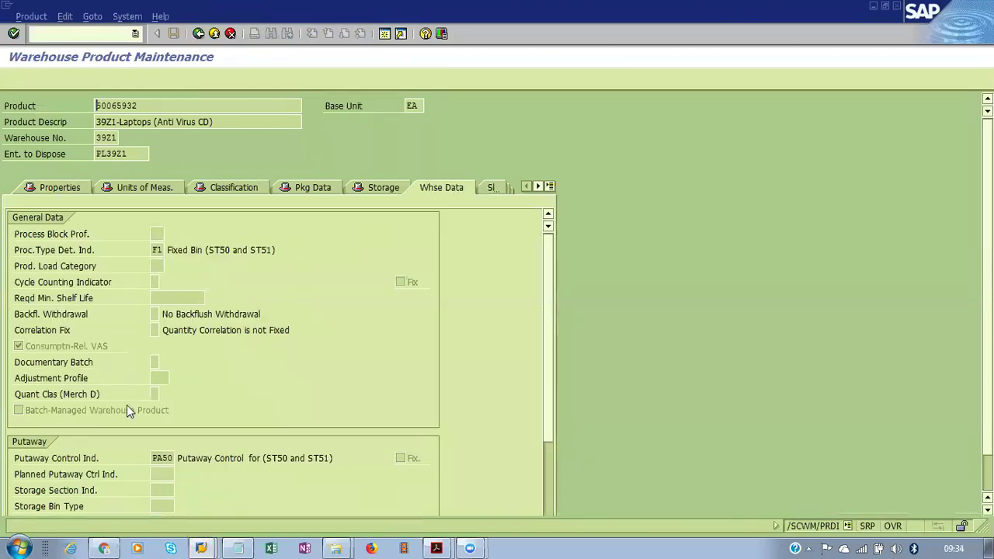
click(198, 33)
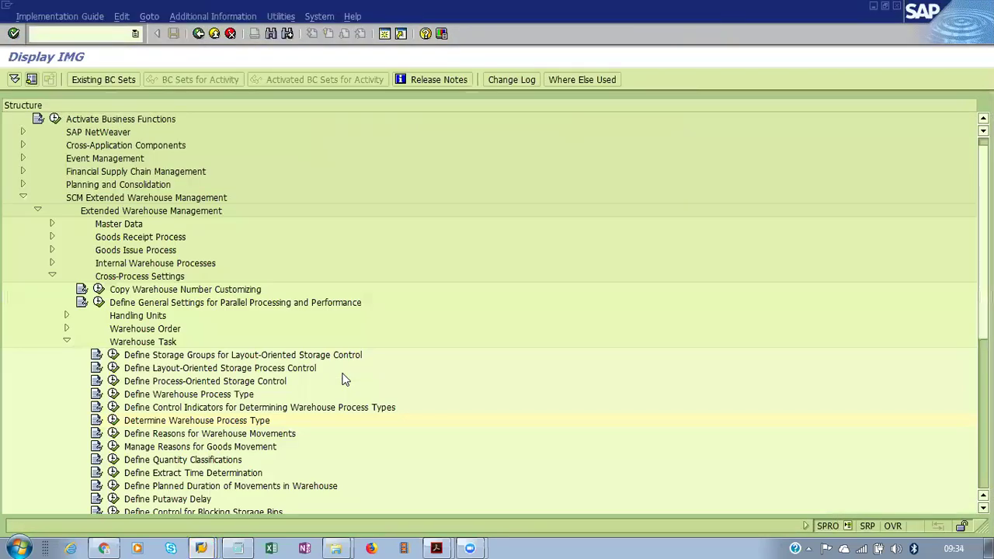
click(264, 422)
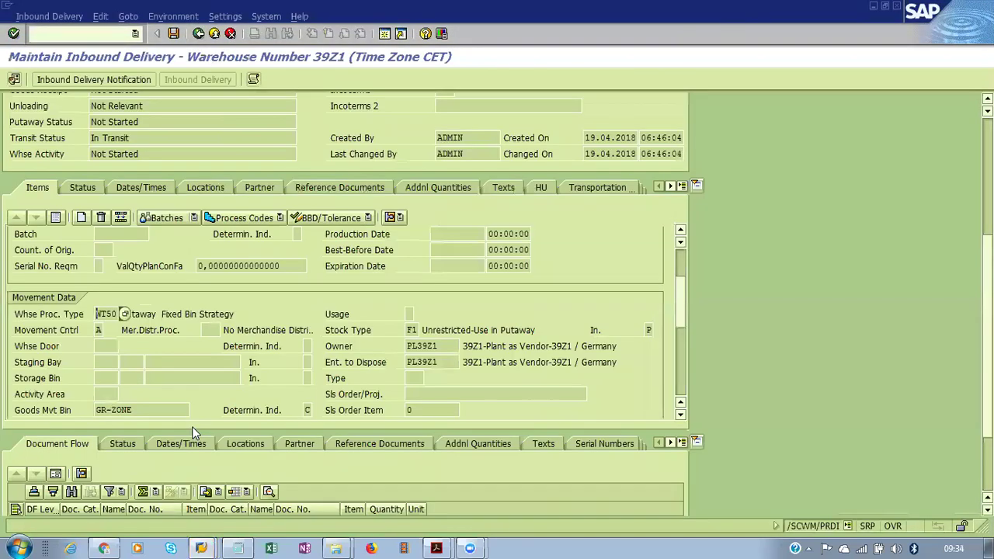
Post the goods receipt for the inbound delivery and close the message log
scroll(128, 270, up, 3)
scroll(128, 269, up, 5)
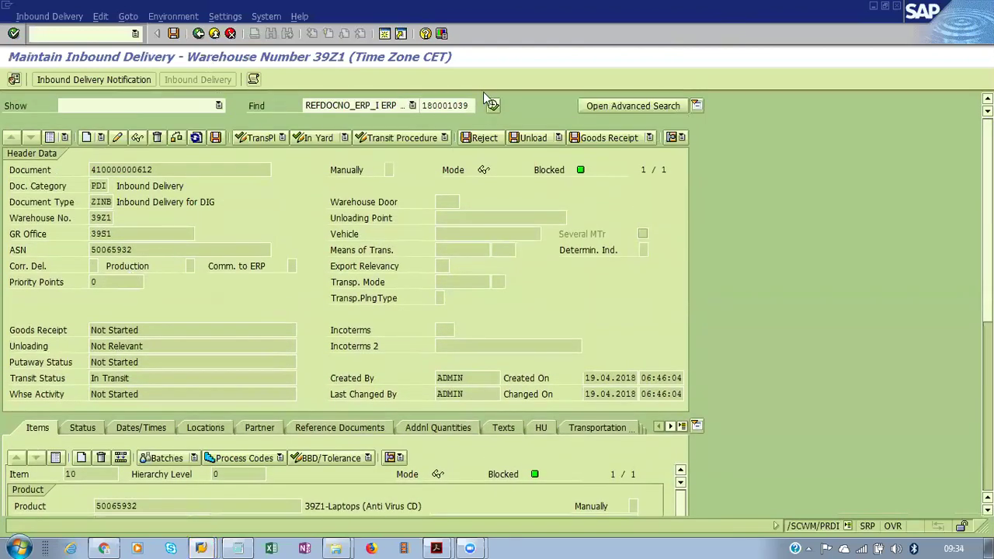
click(608, 138)
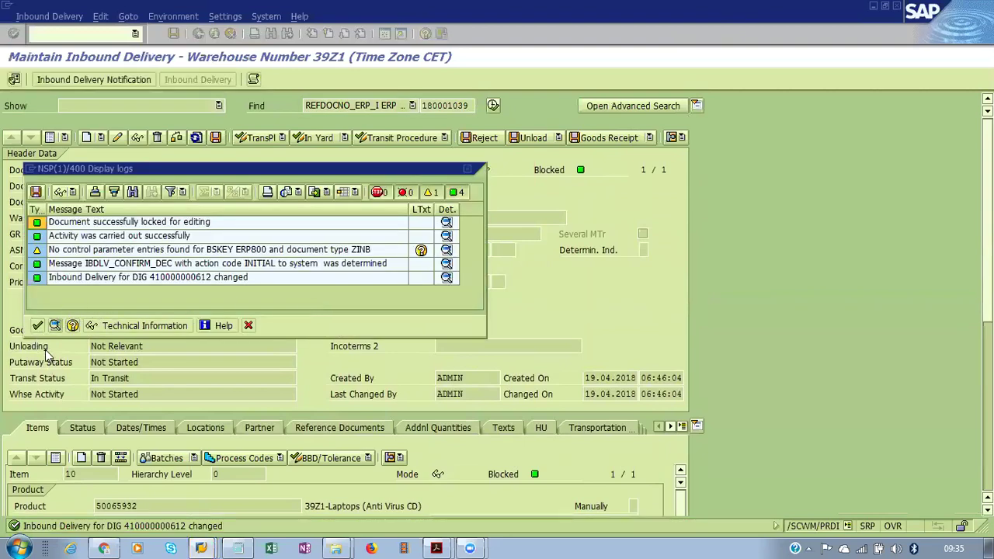
click(37, 325)
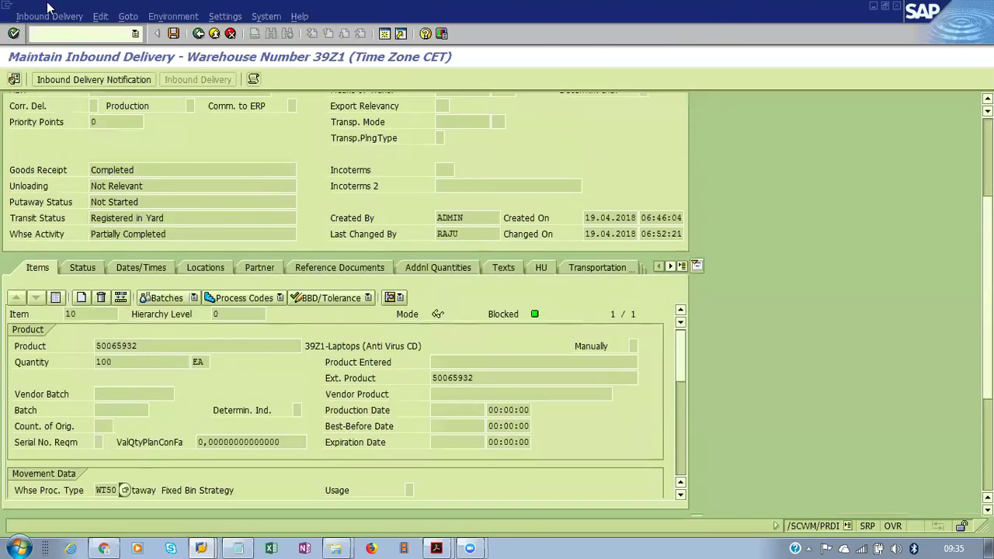
Create the putaway warehouse task as a follow-on function of the inbound delivery and save it
click(48, 17)
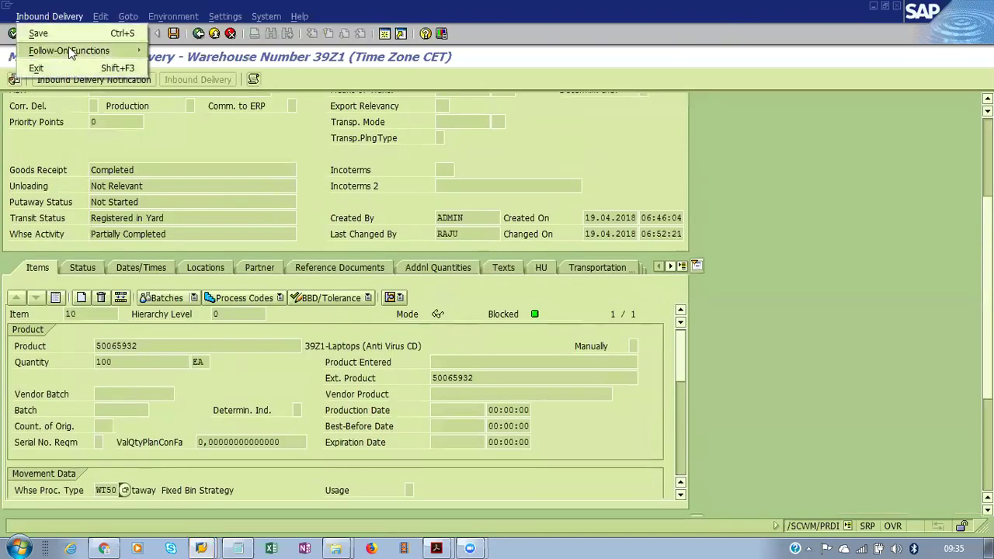
mouse_move(66, 50)
click(186, 51)
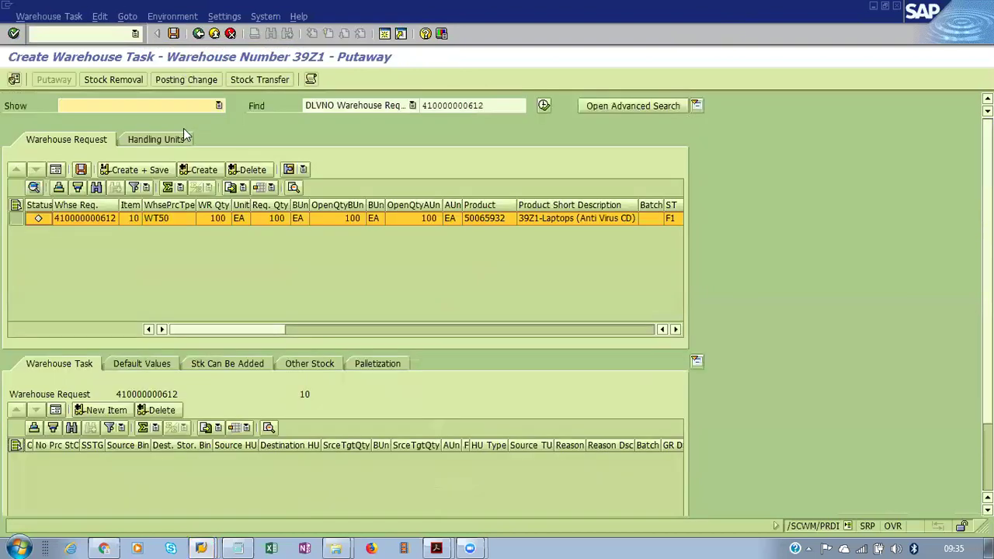
click(205, 170)
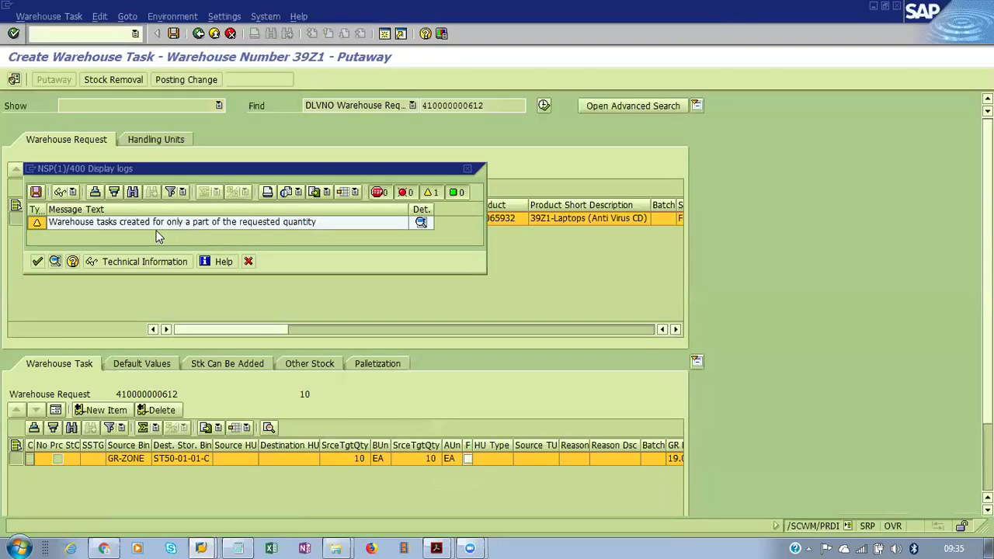
click(38, 262)
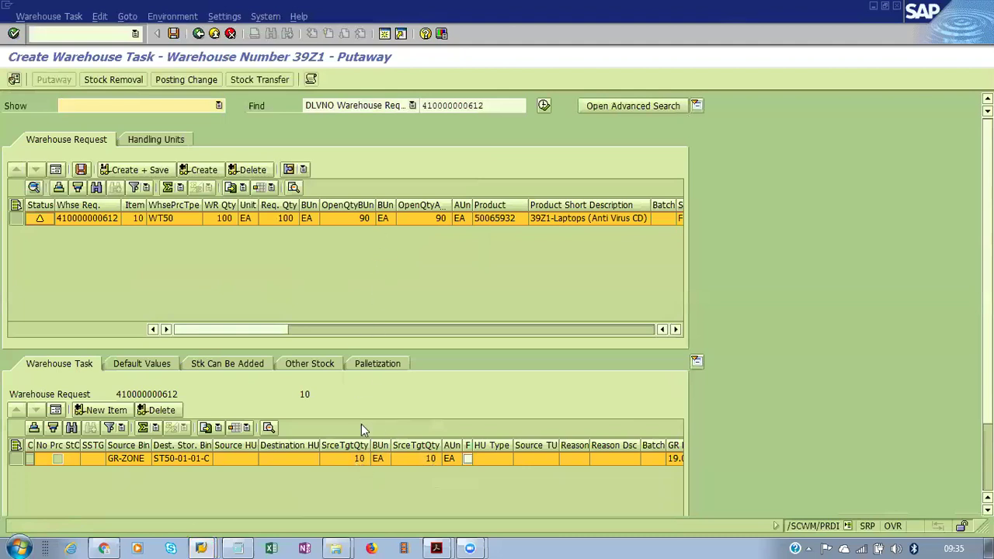
click(83, 170)
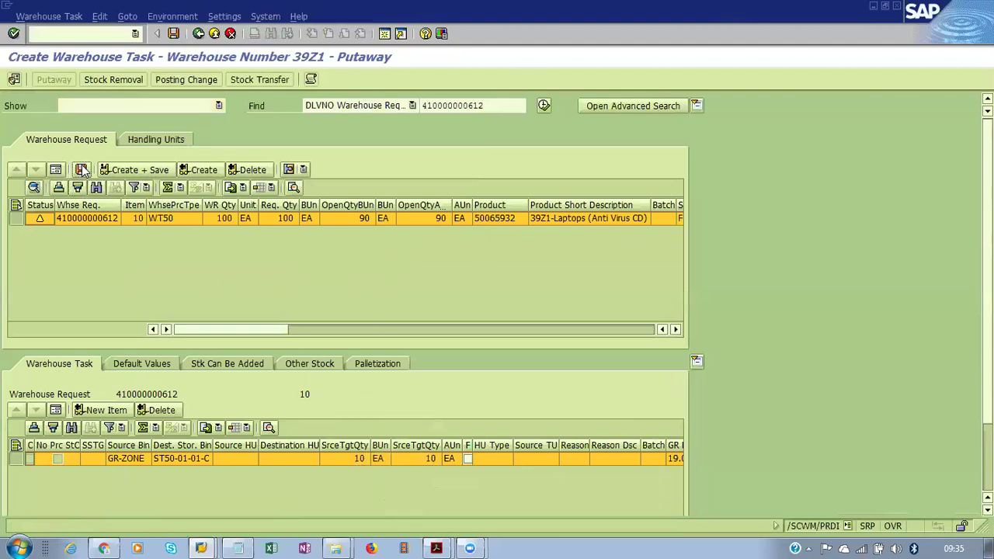
Open the warehouse task confirmation, confirm and save the warehouse order, and check the task's destination storage bin
click(50, 16)
click(50, 65)
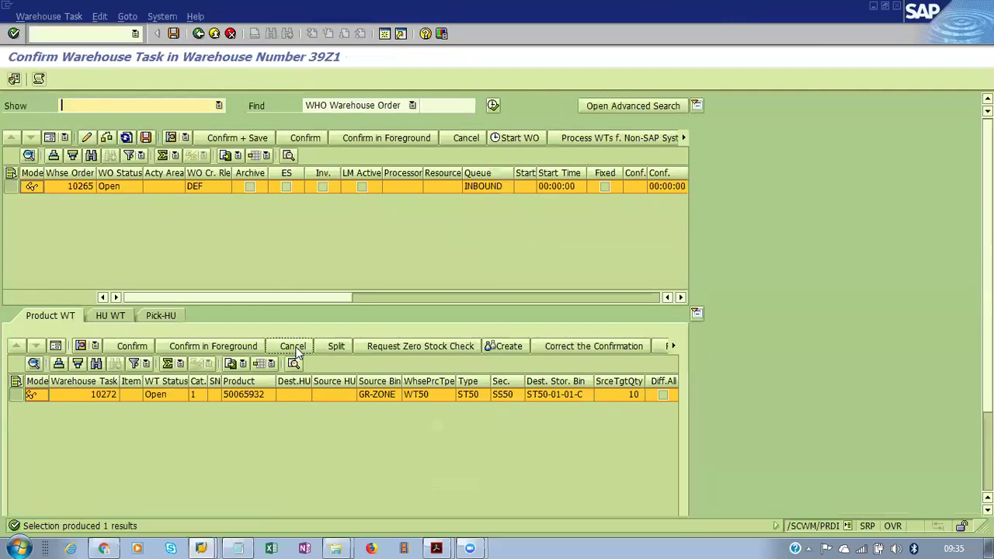
click(250, 140)
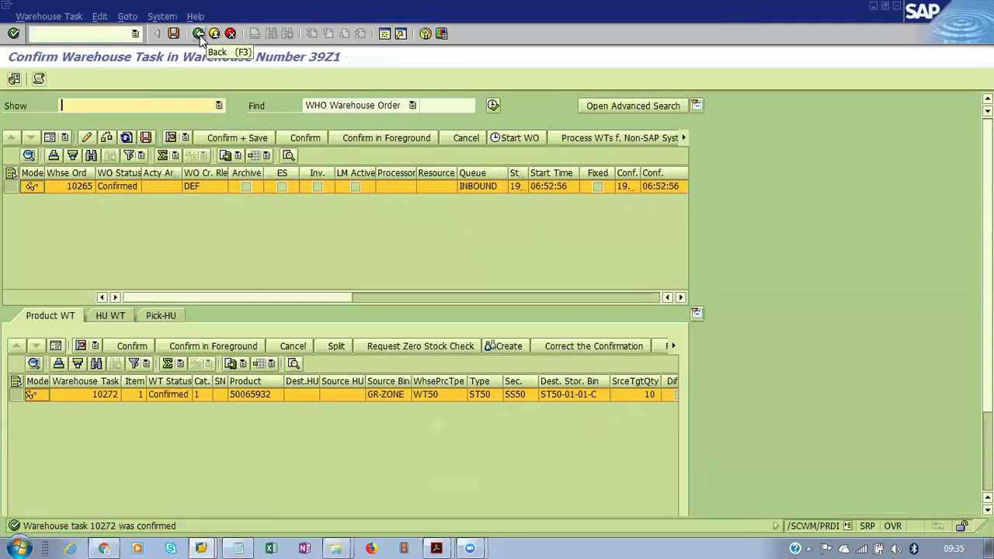
click(565, 395)
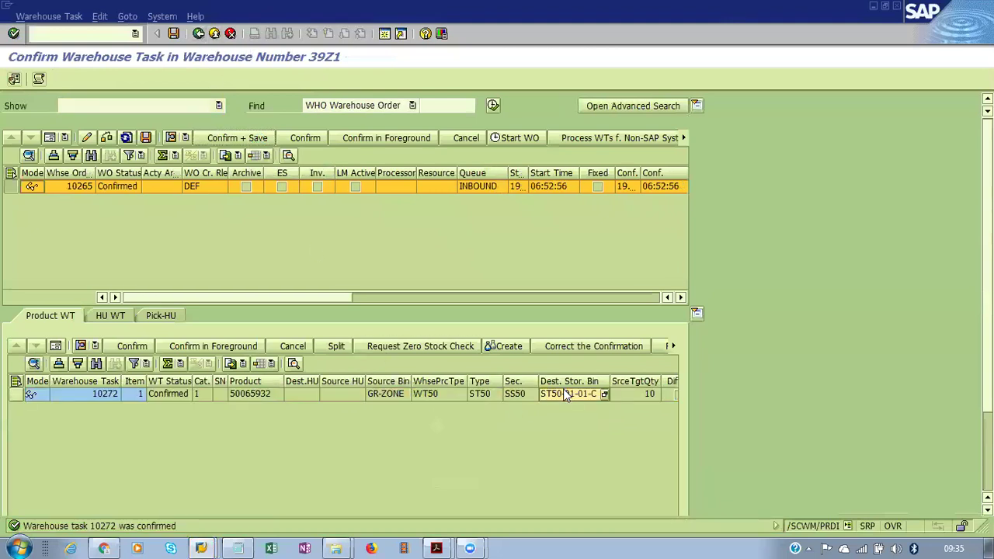